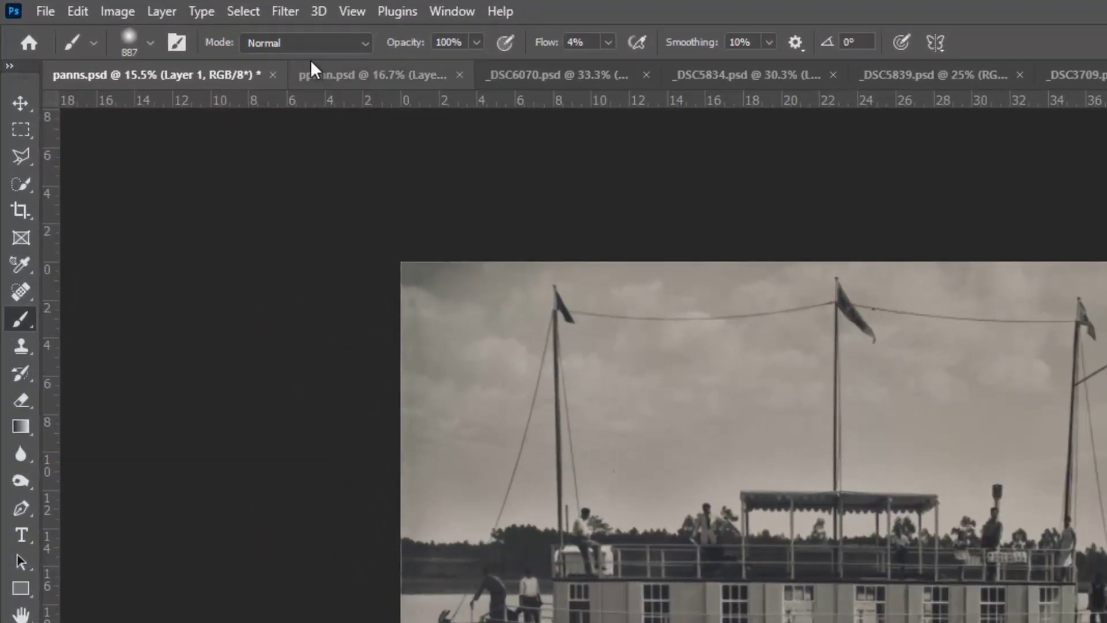
Step: Open Neural Filters on the riverboat photo and show the beta filters, including Colorize
click(288, 11)
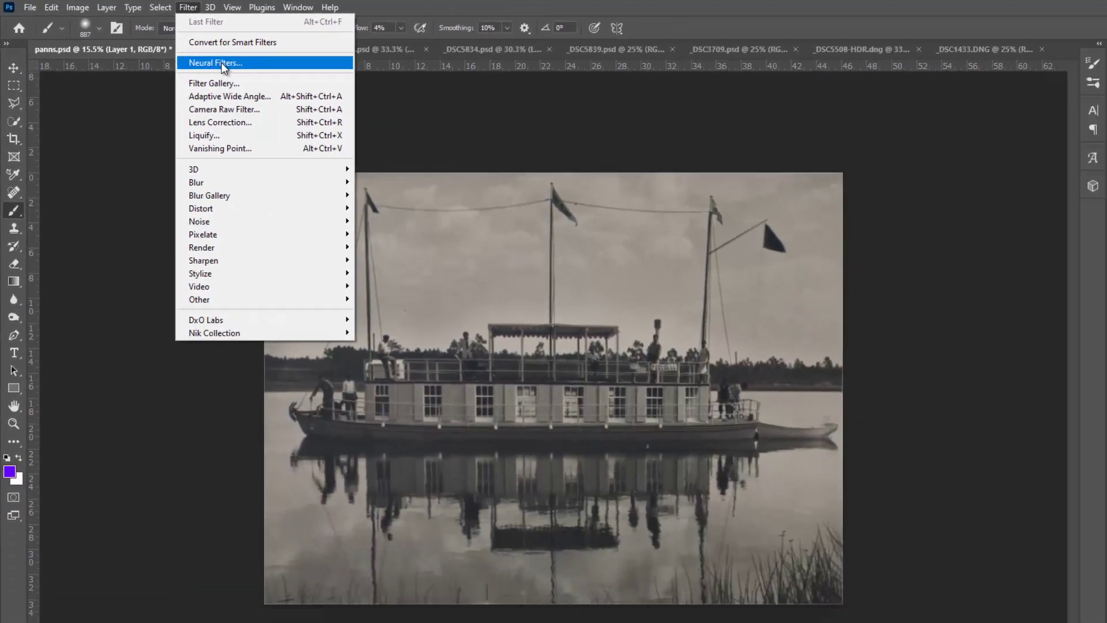
click(337, 95)
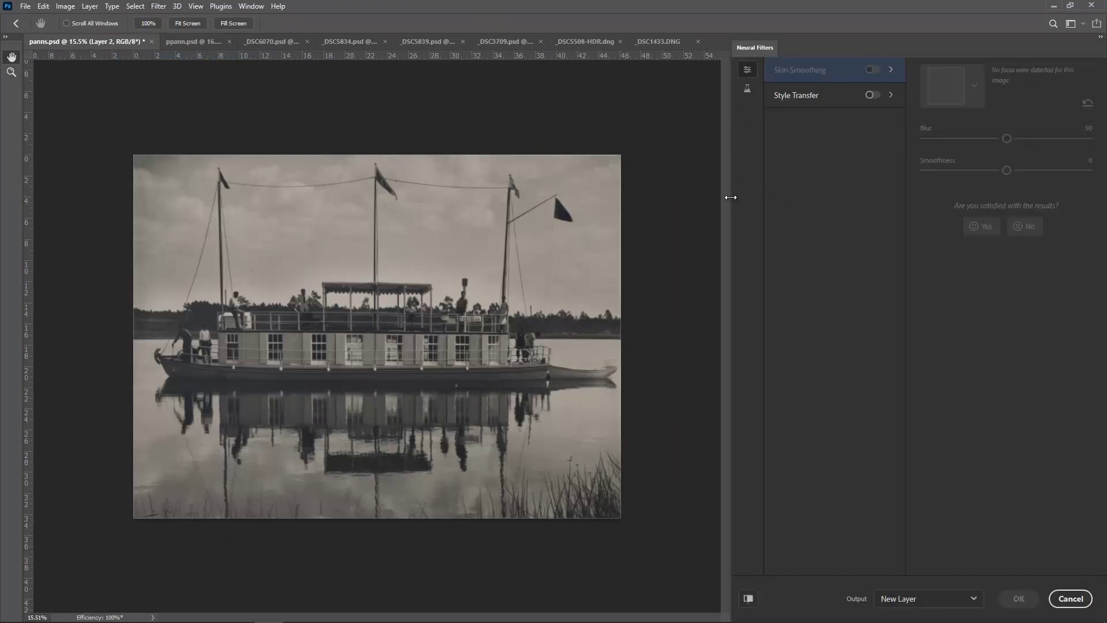
drag(729, 197, 771, 207)
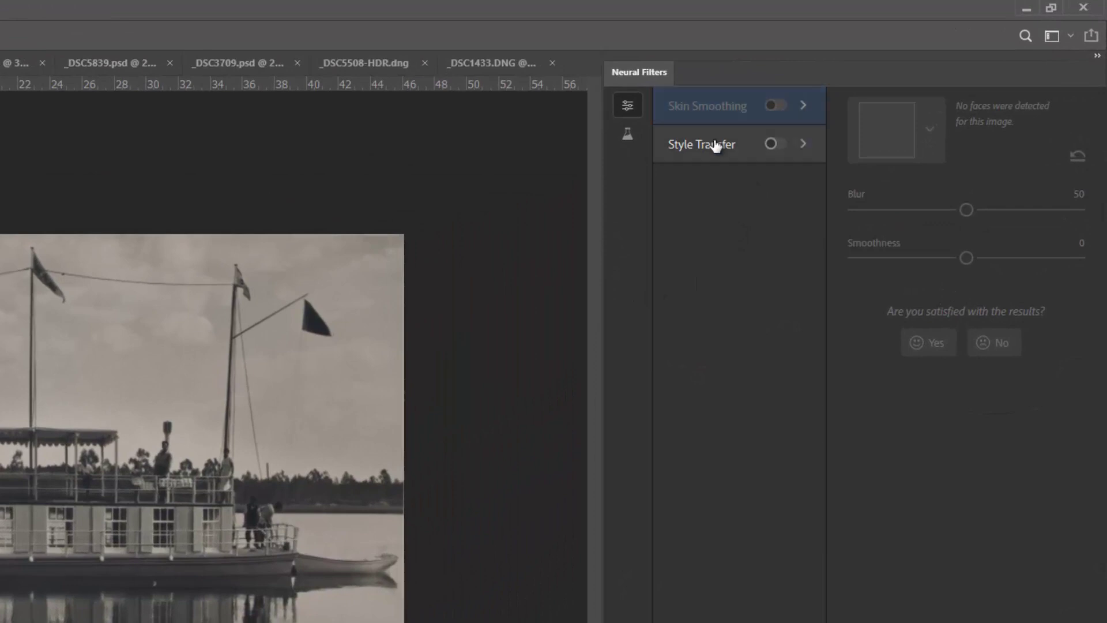
click(629, 139)
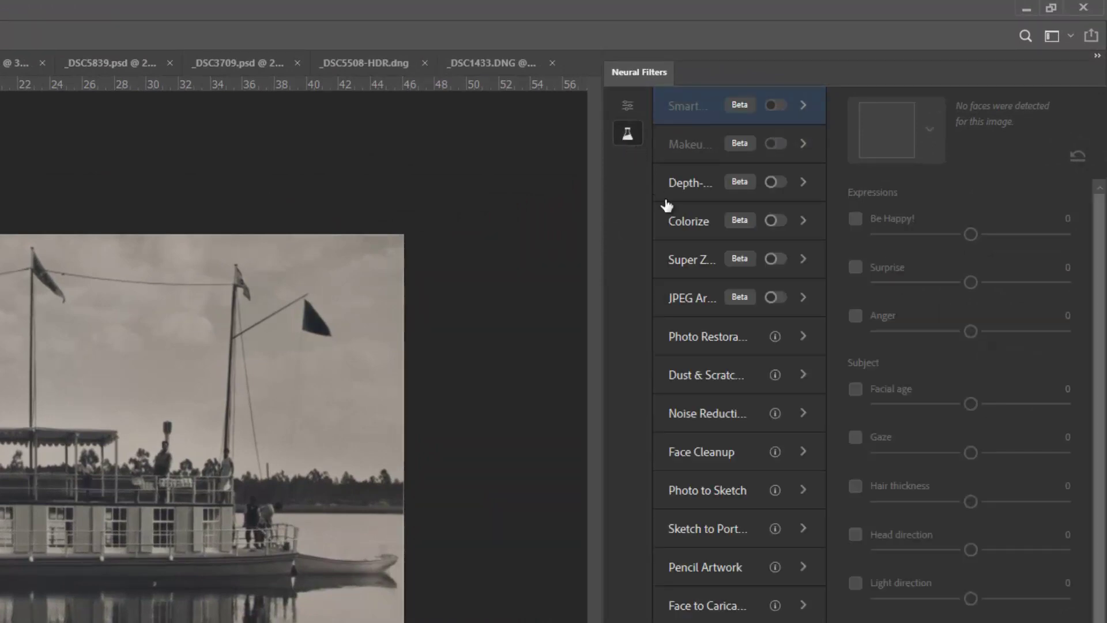
mouse_move(682, 223)
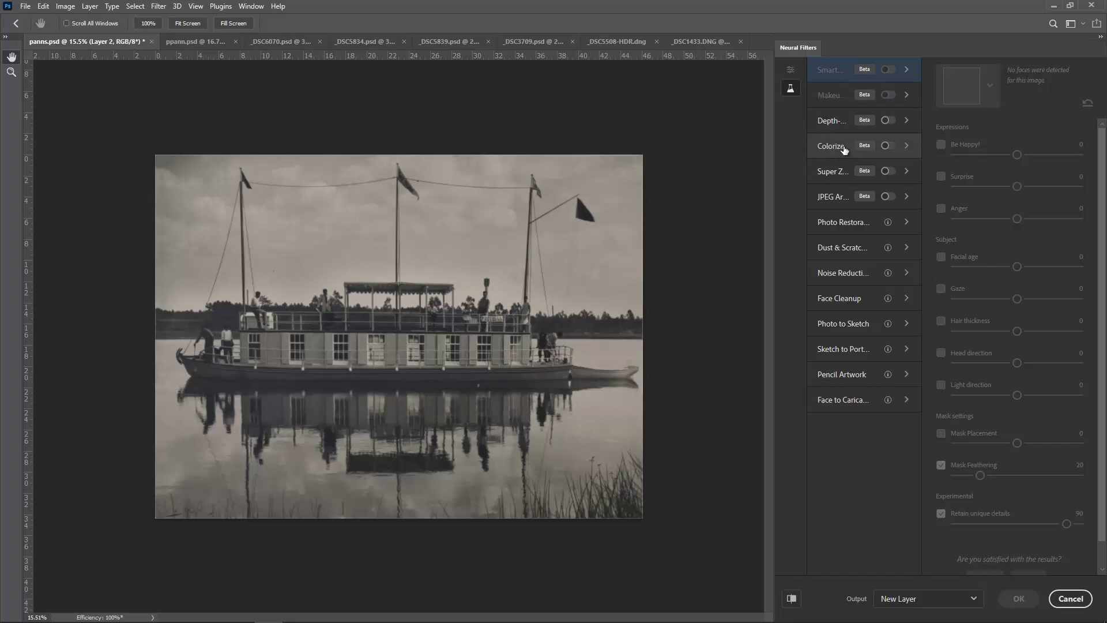
Step: Turn on Colorize, keep Output as New Layer, and apply it to create Layer 2
click(887, 146)
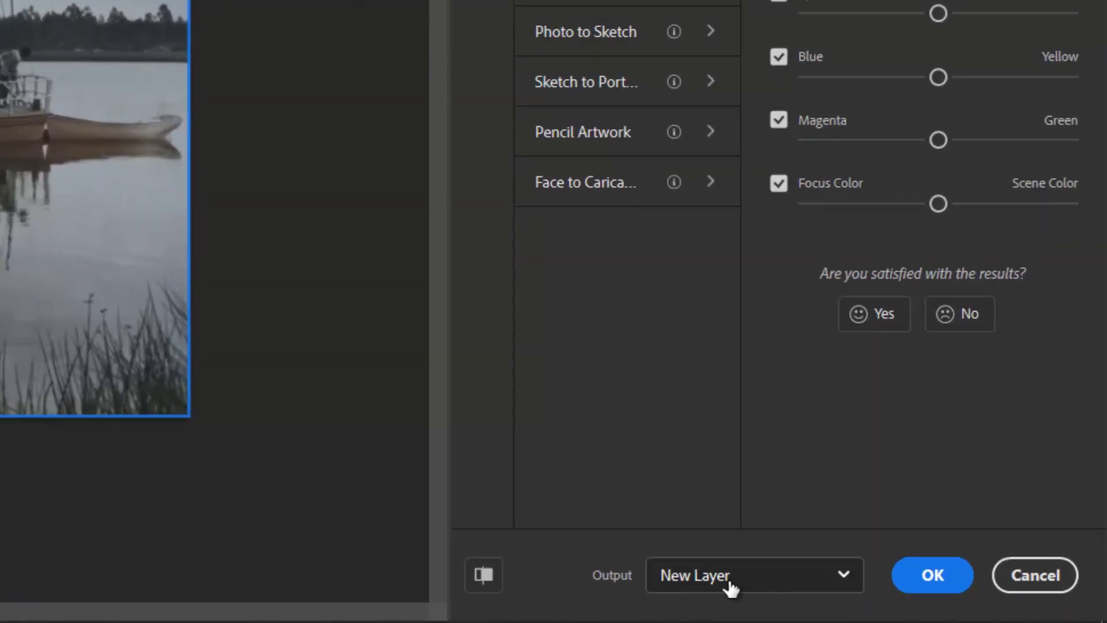
click(729, 580)
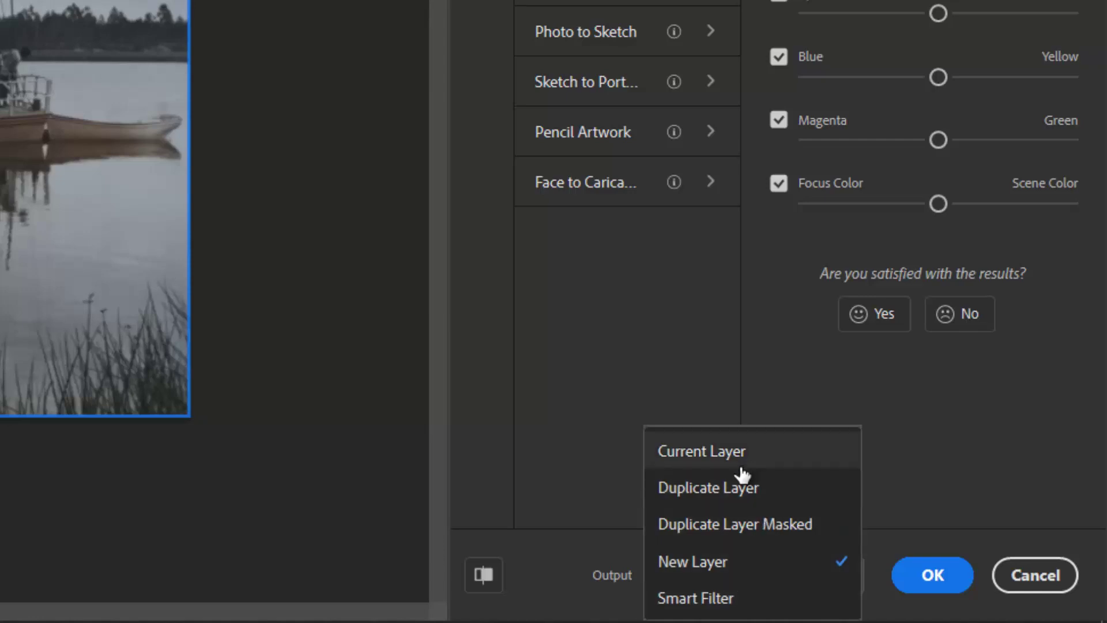
click(718, 563)
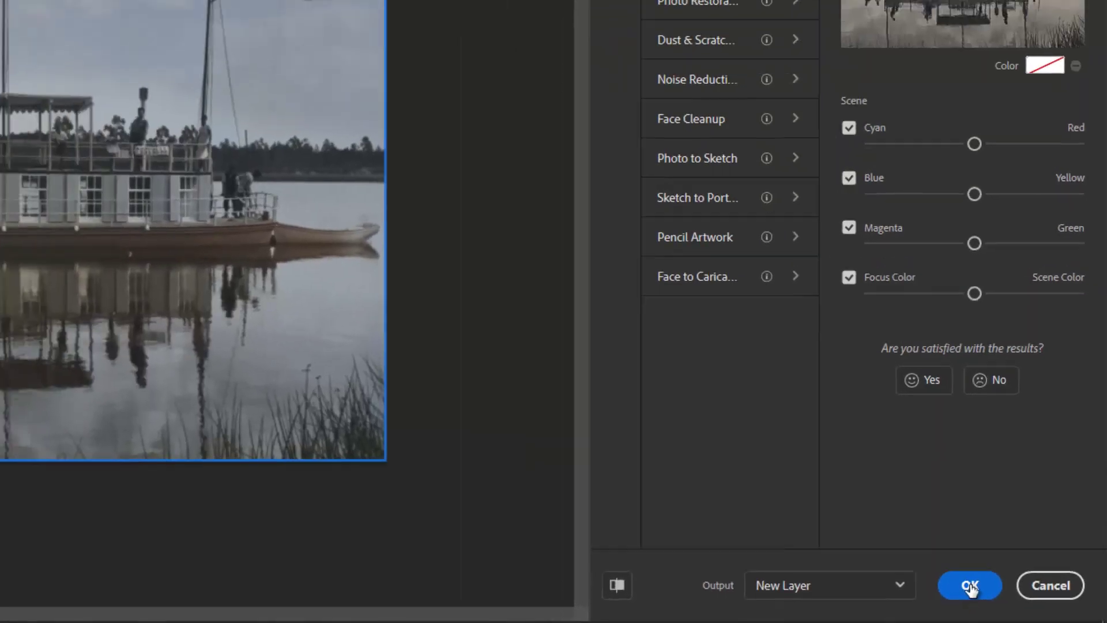
click(932, 575)
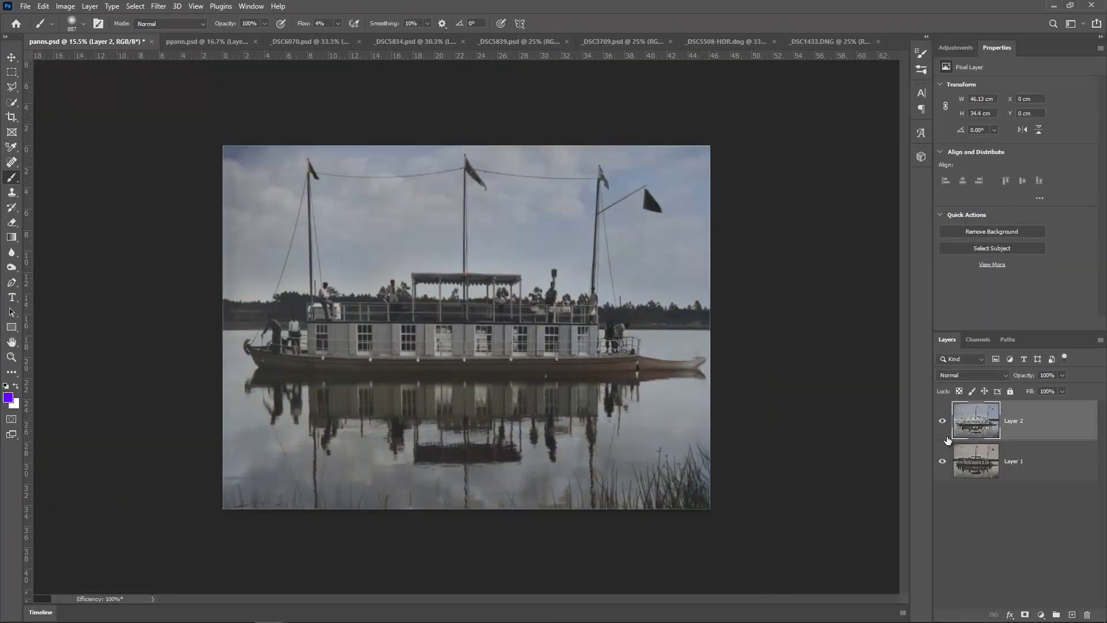
Step: Toggle the colorized Layer 2 on and off to compare it with the original
click(942, 422)
click(942, 421)
click(943, 421)
click(942, 423)
click(944, 423)
click(941, 425)
Step: Add a Curves adjustment layer and tighten the Red channel's input range from both ends
click(1041, 615)
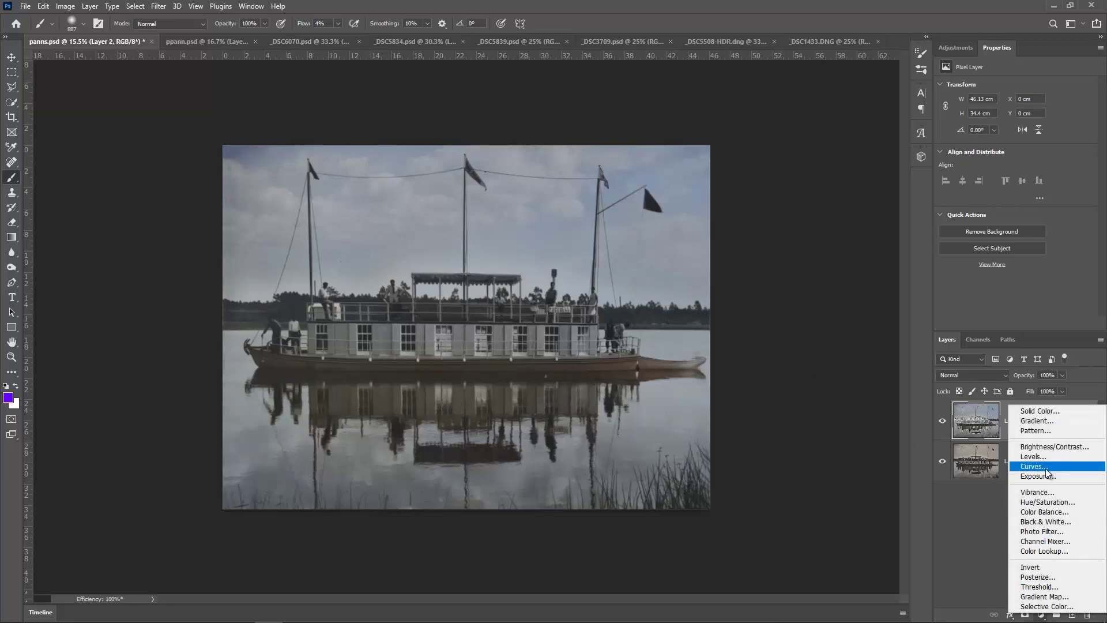
click(1034, 466)
click(996, 106)
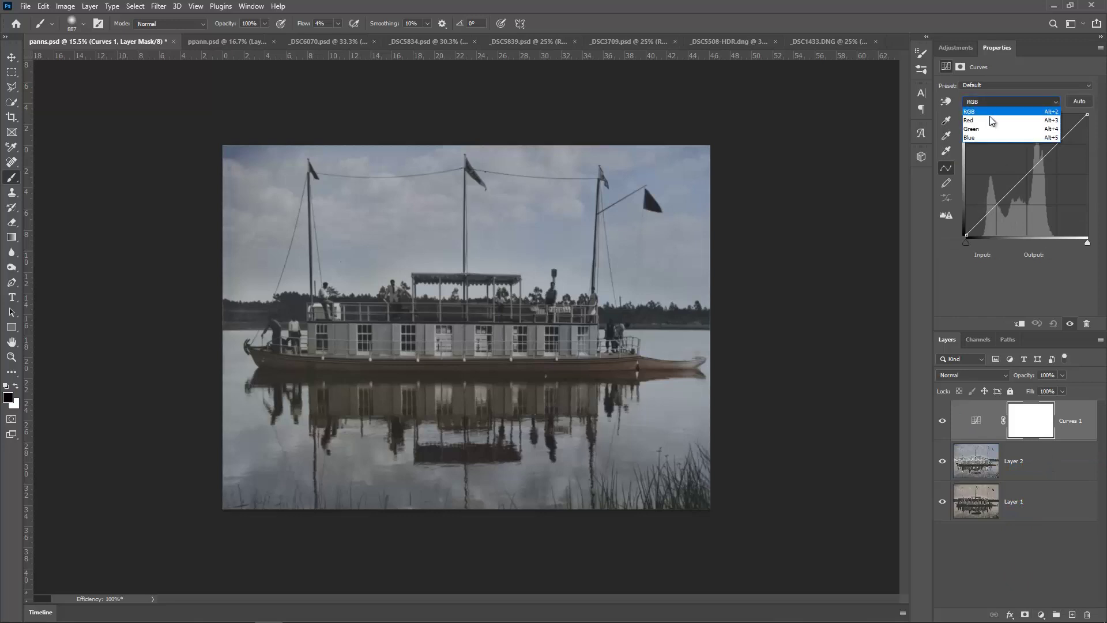
click(989, 119)
drag(966, 244, 981, 244)
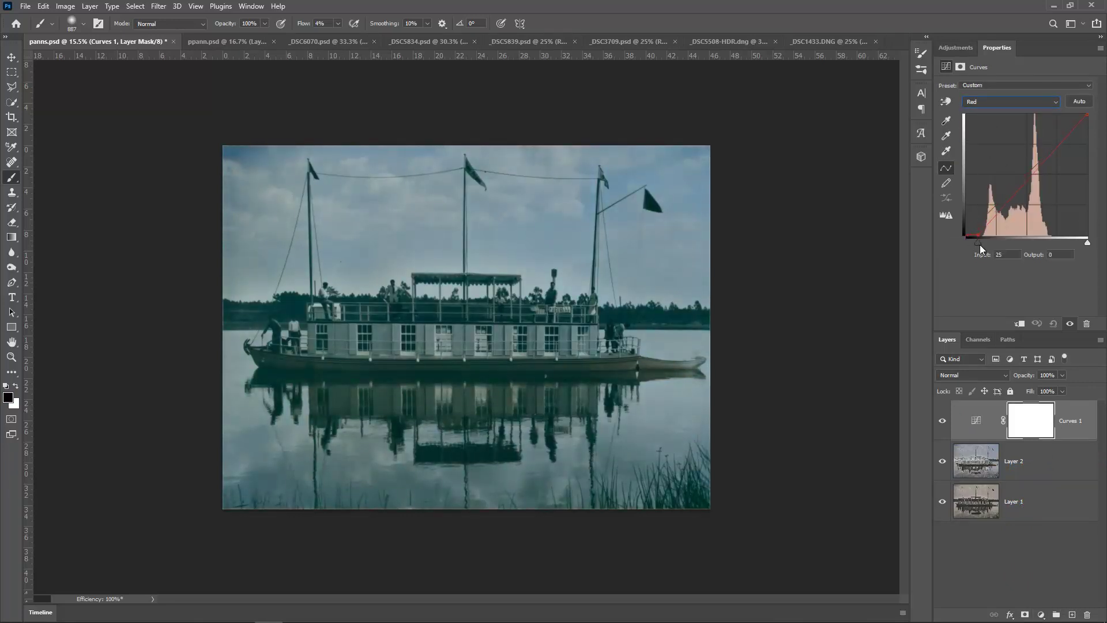
drag(1088, 243, 1057, 243)
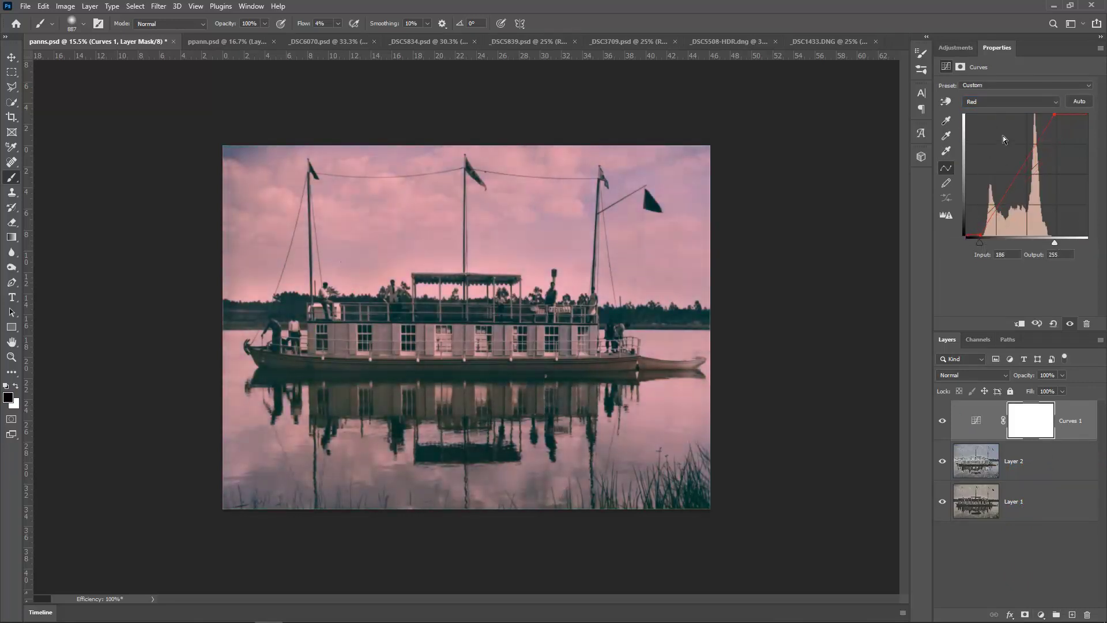
Step: Tighten the Green channel's input range and raise the Blue channel's black point
click(994, 102)
click(988, 127)
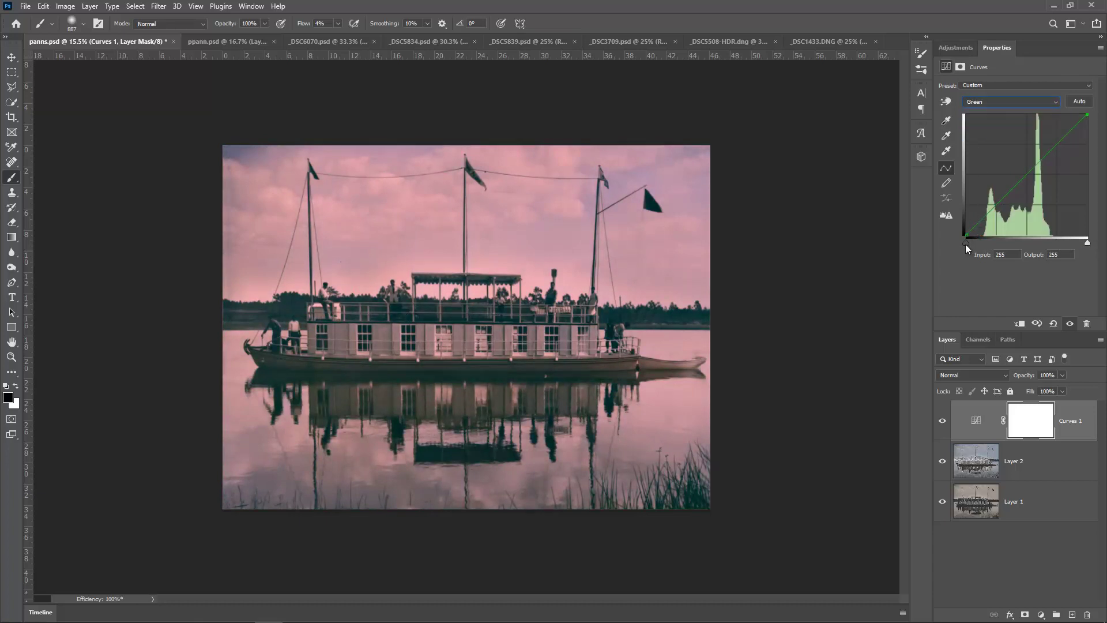
drag(965, 243, 978, 243)
drag(1088, 243, 1059, 243)
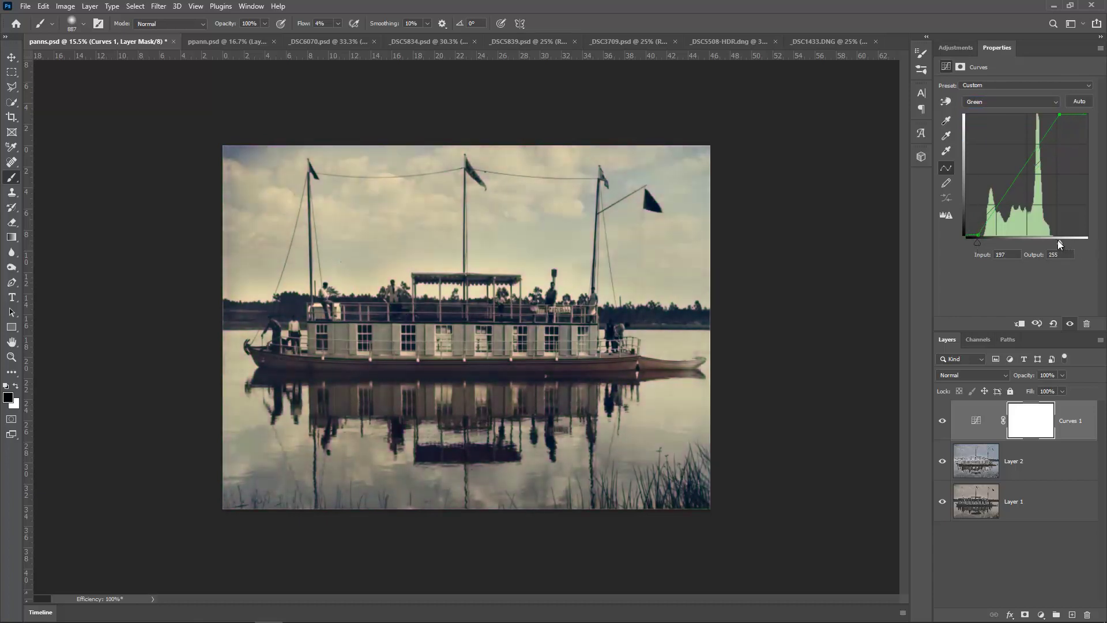
click(985, 103)
click(988, 137)
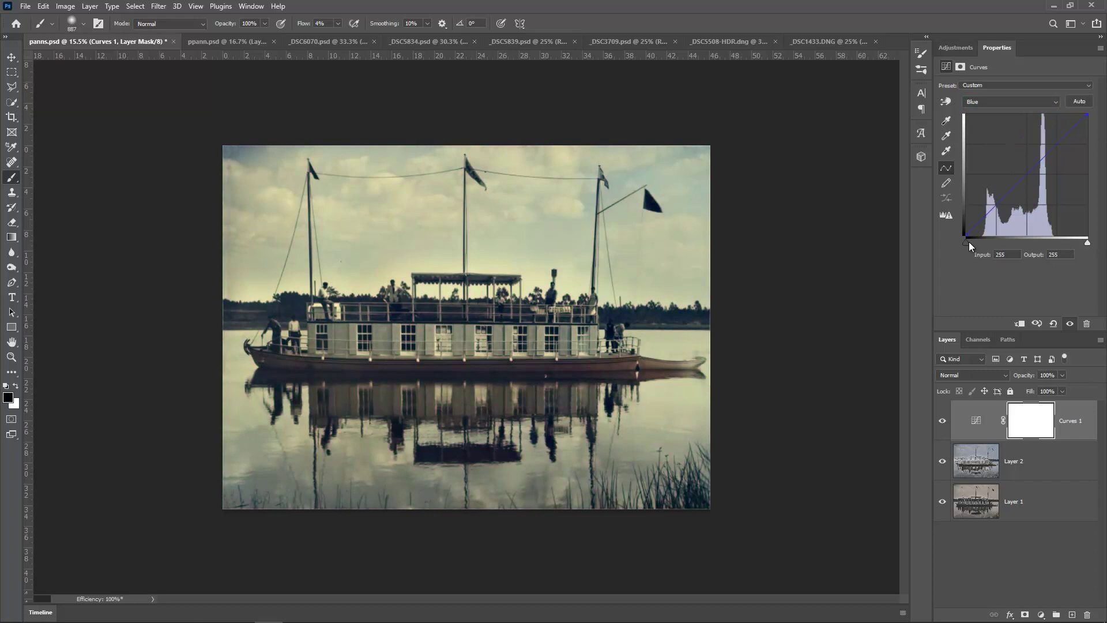
drag(967, 242, 979, 243)
Step: Set Curves 1 opacity to 80%, hide it, and select Layer 2
click(946, 421)
click(946, 420)
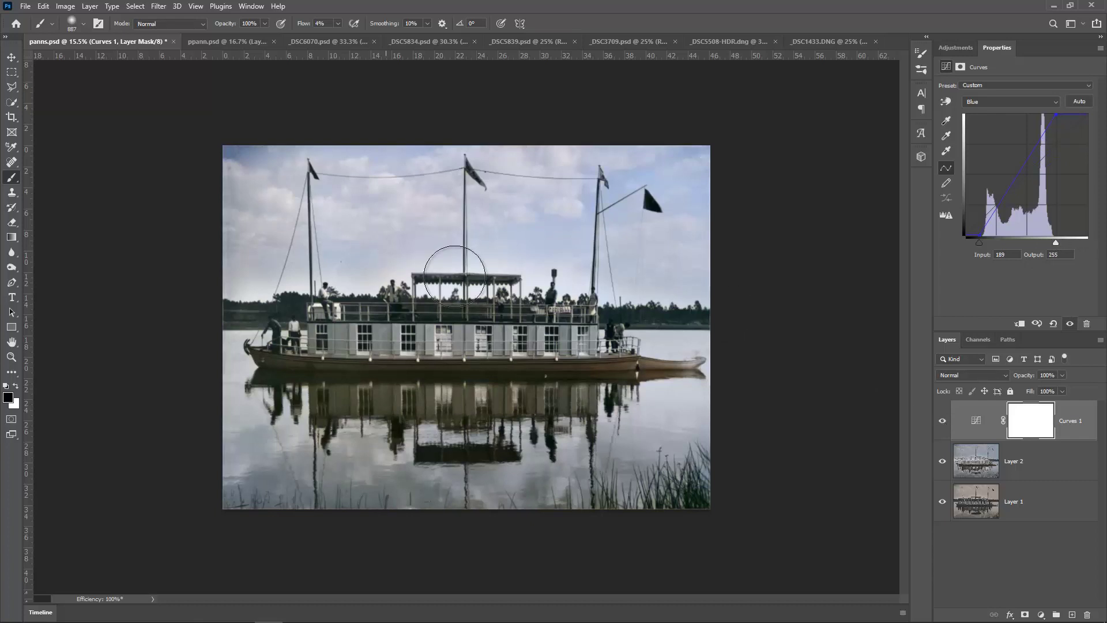
drag(1027, 376, 1015, 378)
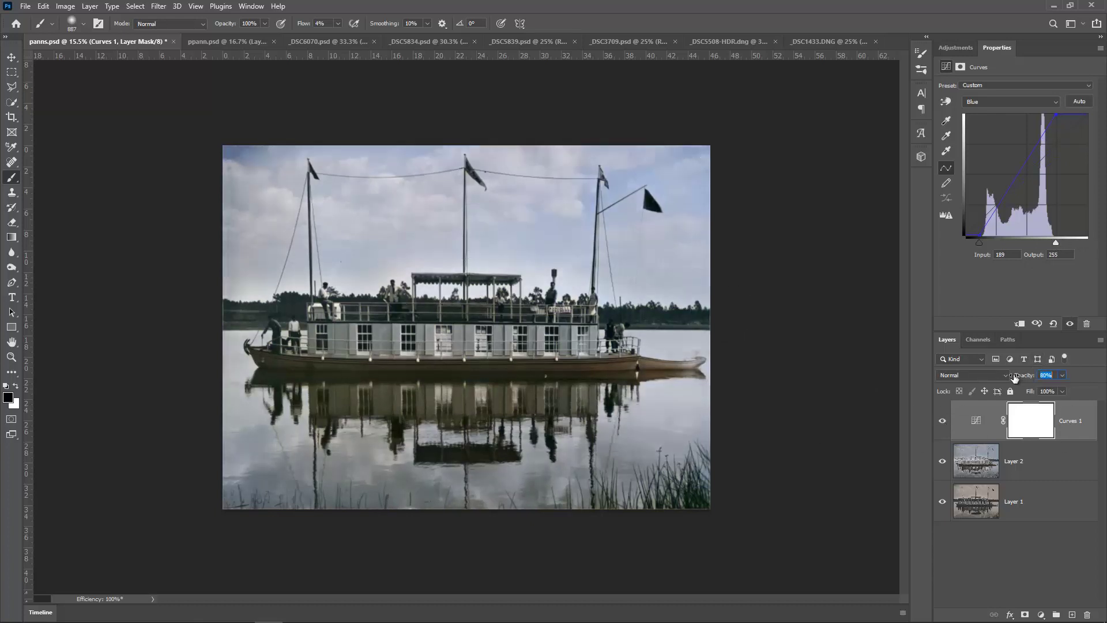
click(942, 420)
click(1041, 471)
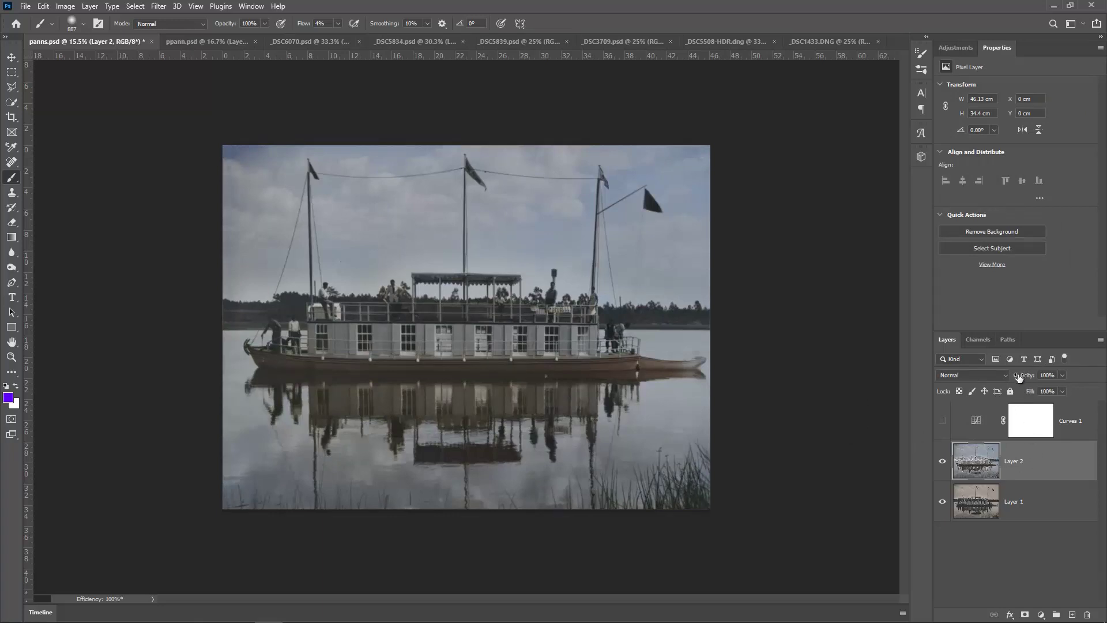
Step: Lower Layer 2 to 63% opacity, close panns.psd without saving, and switch to ppann.psd
drag(1019, 377, 998, 379)
click(151, 42)
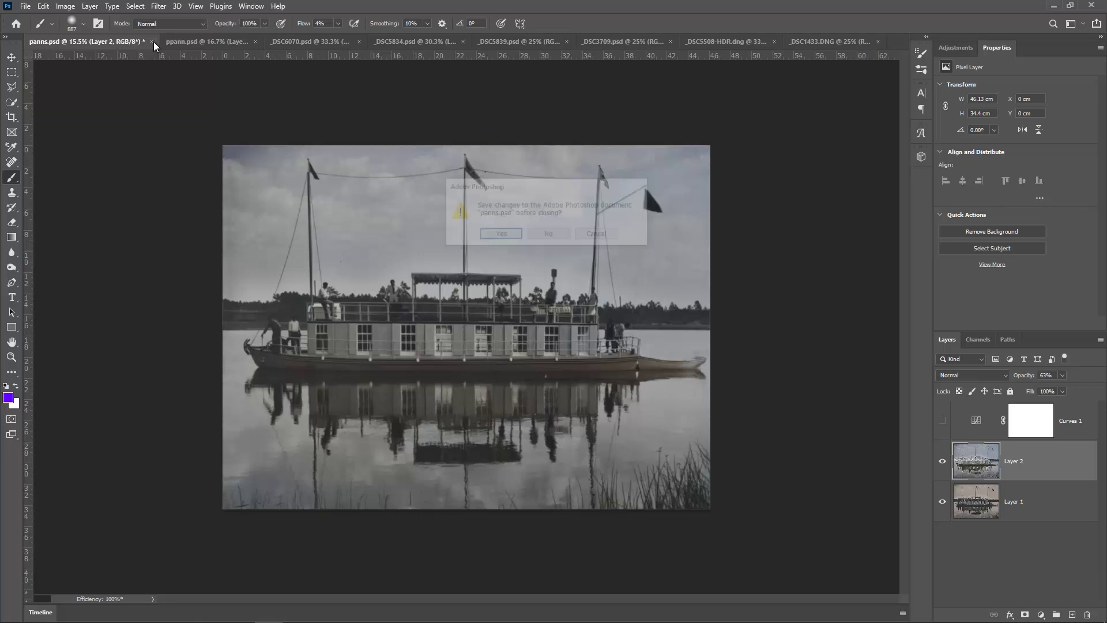
click(548, 234)
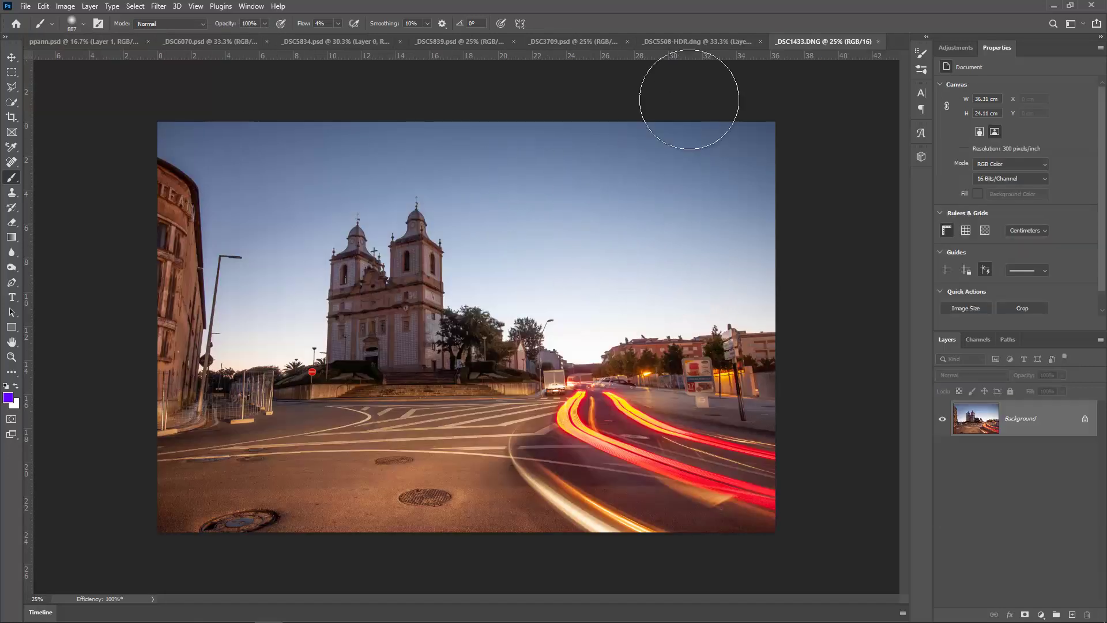
click(64, 42)
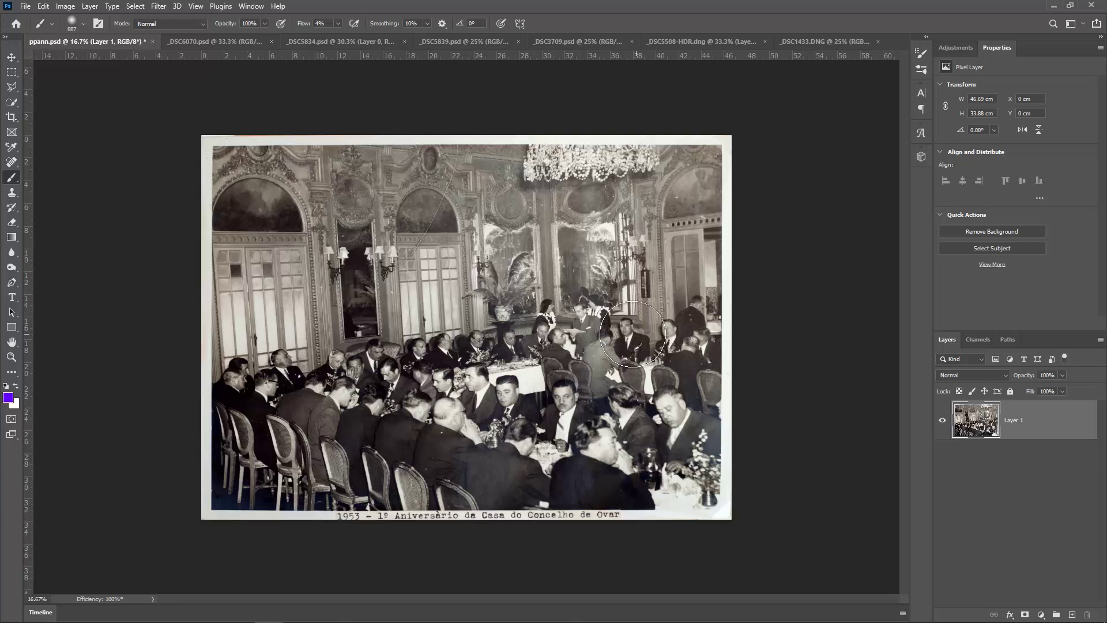
Step: Apply the Colorize neural filter to the 1953 banquet photo, output as new Layer 2
click(158, 7)
click(193, 54)
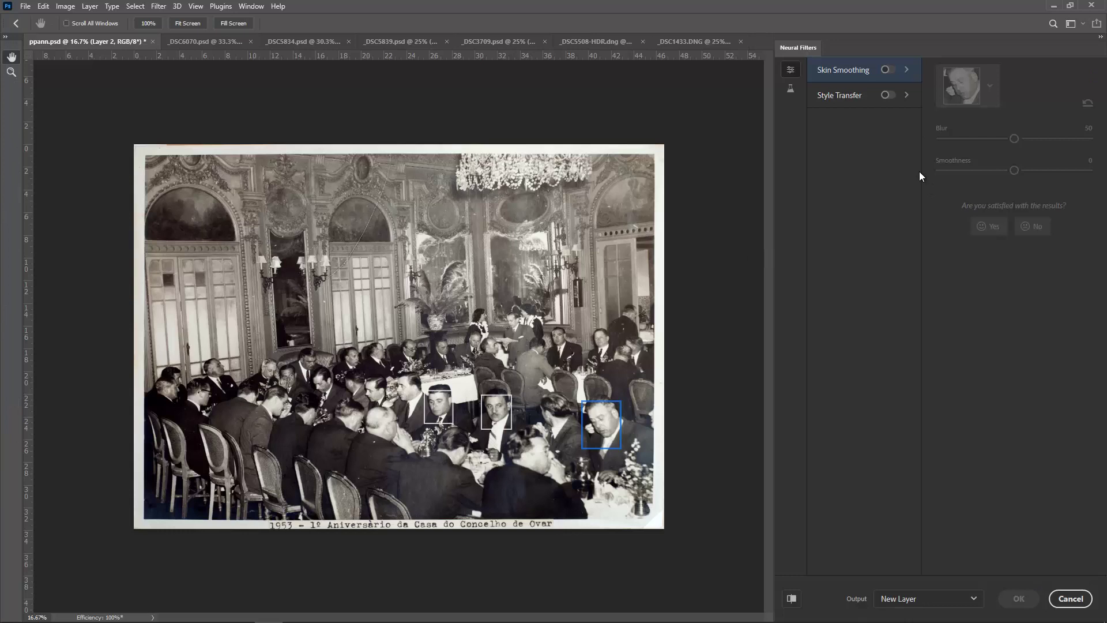
click(791, 92)
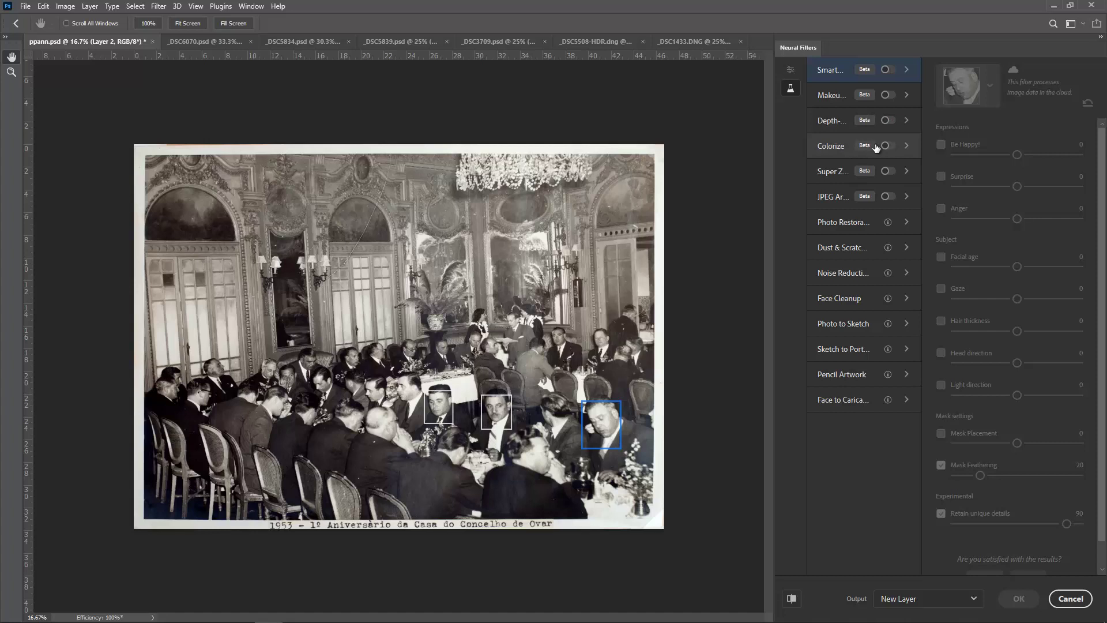
click(887, 145)
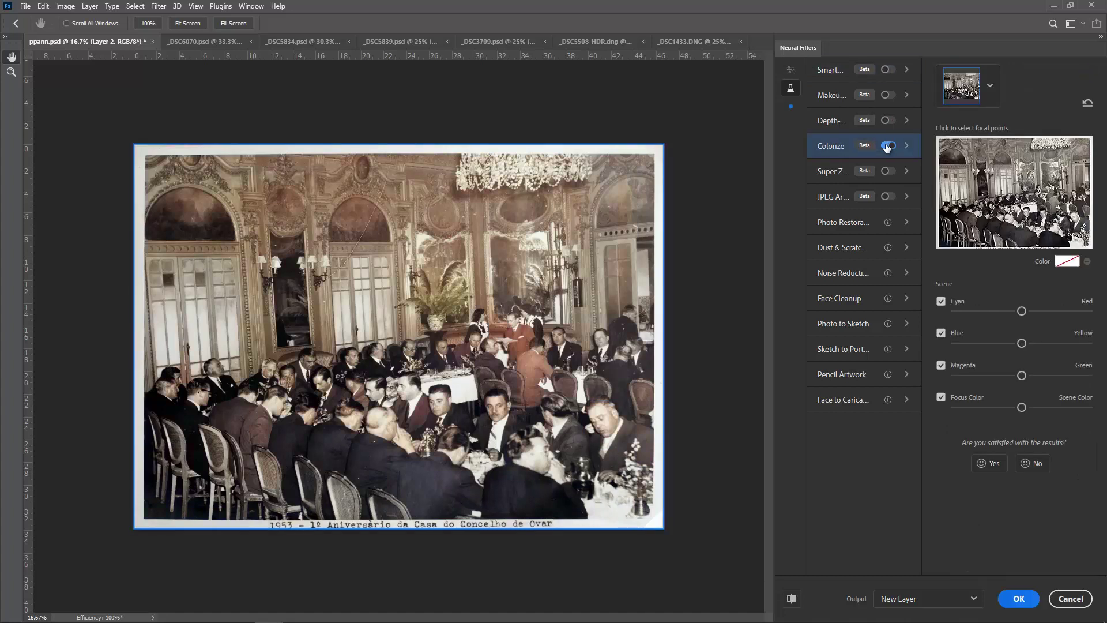
click(1019, 599)
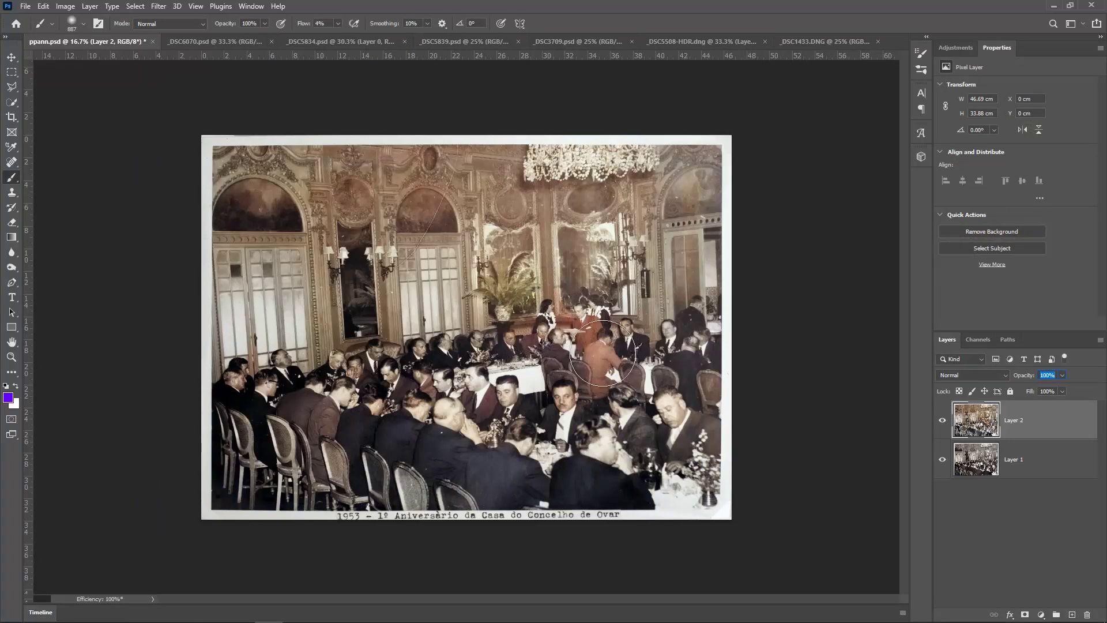
Step: Compare the colorized banquet with the original, then switch to _DSC6070.psd and zoom out
click(942, 420)
click(942, 420)
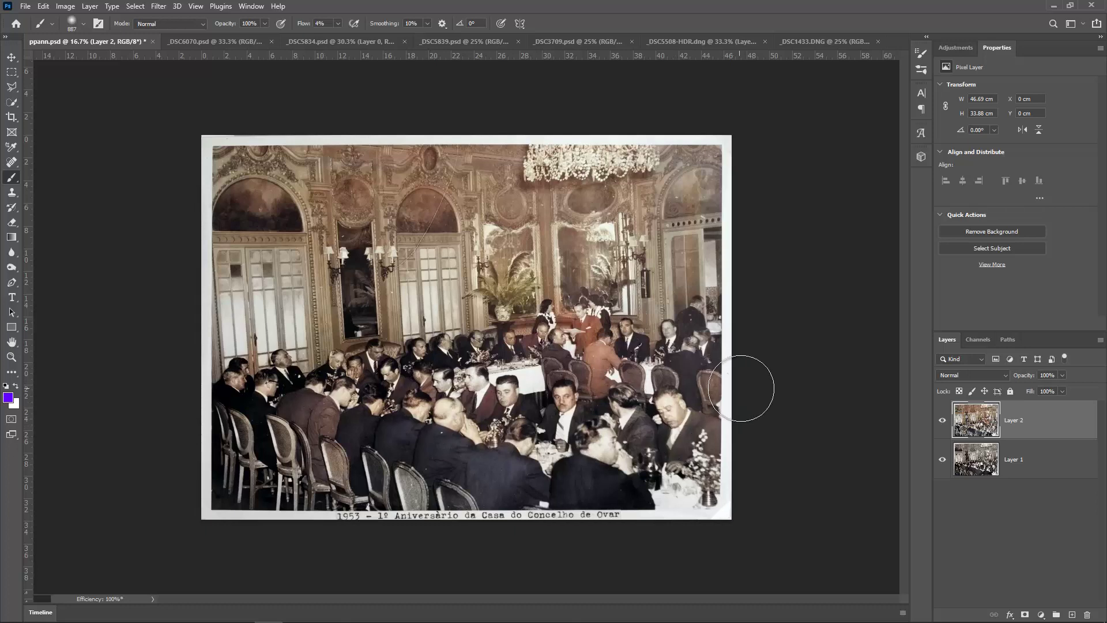
click(202, 41)
key(ctrl+minus)
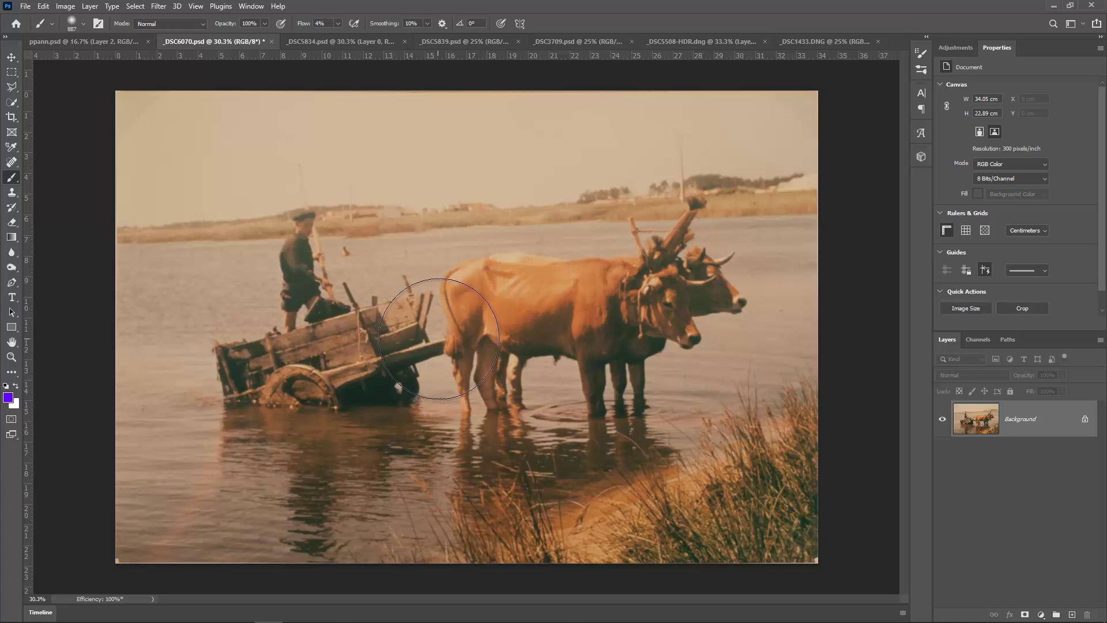
Step: Add a Curves adjustment layer and set the Red channel inputs, with white input 207
click(1040, 611)
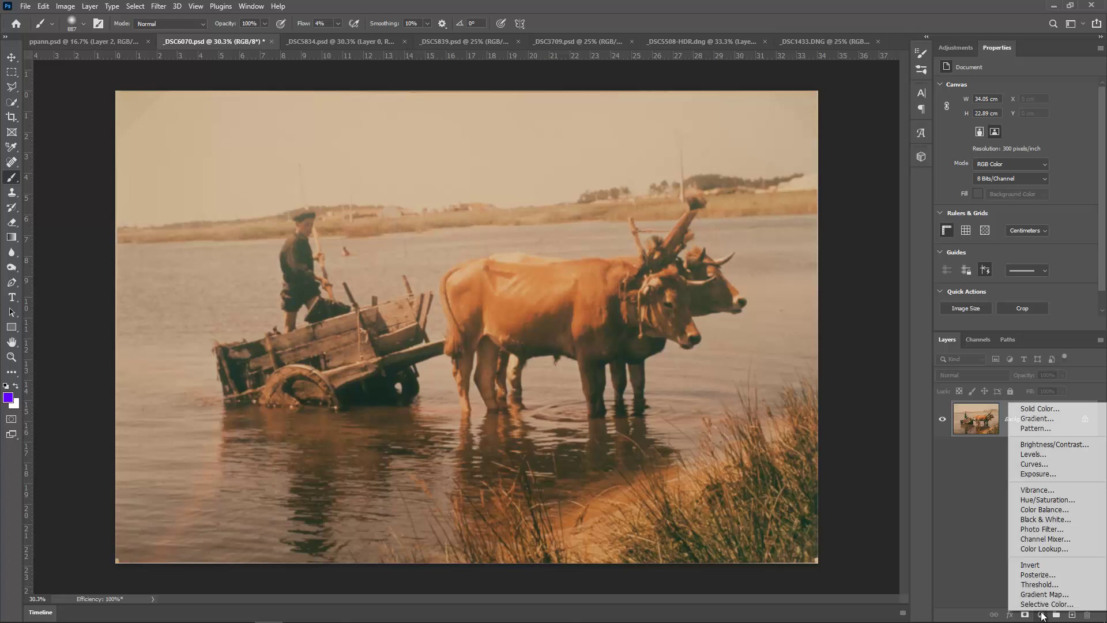
click(1040, 459)
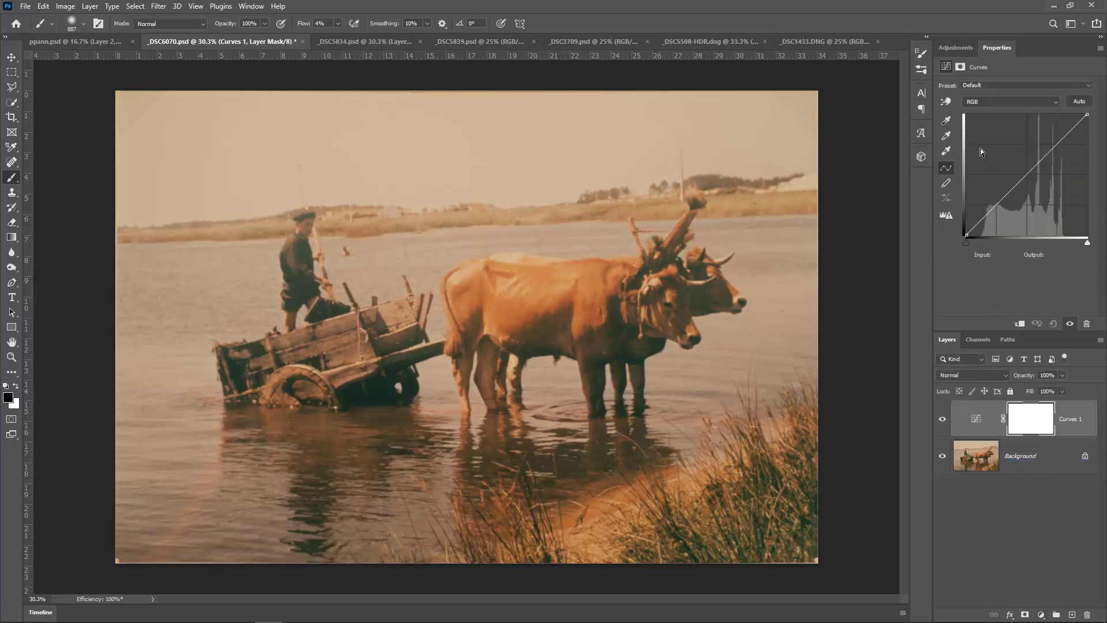
click(985, 102)
click(984, 116)
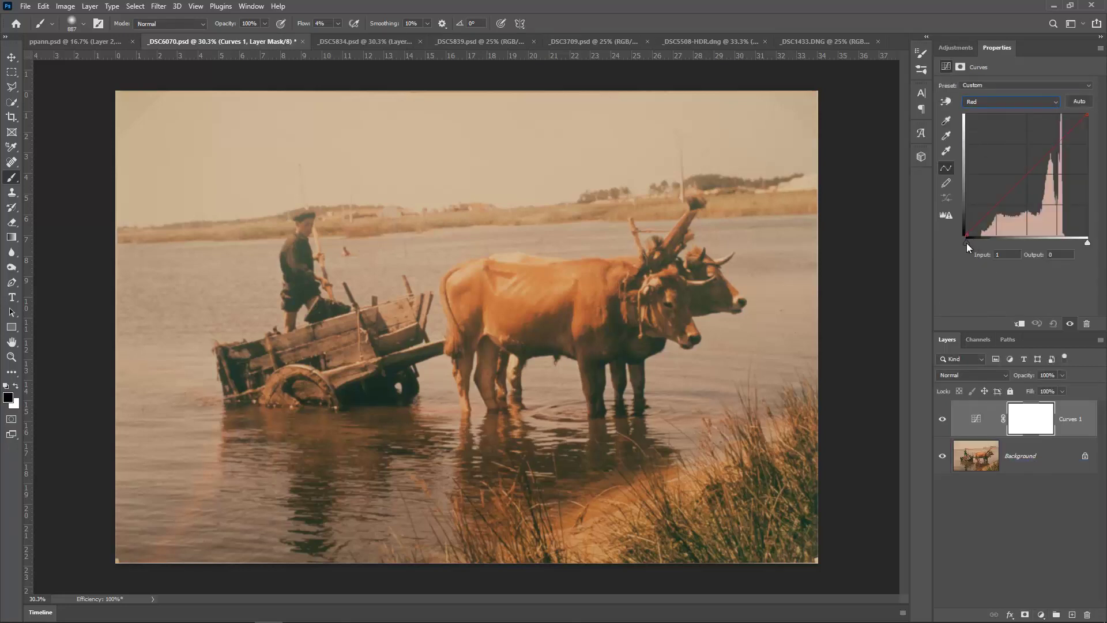
drag(967, 243, 981, 244)
drag(1088, 243, 1064, 243)
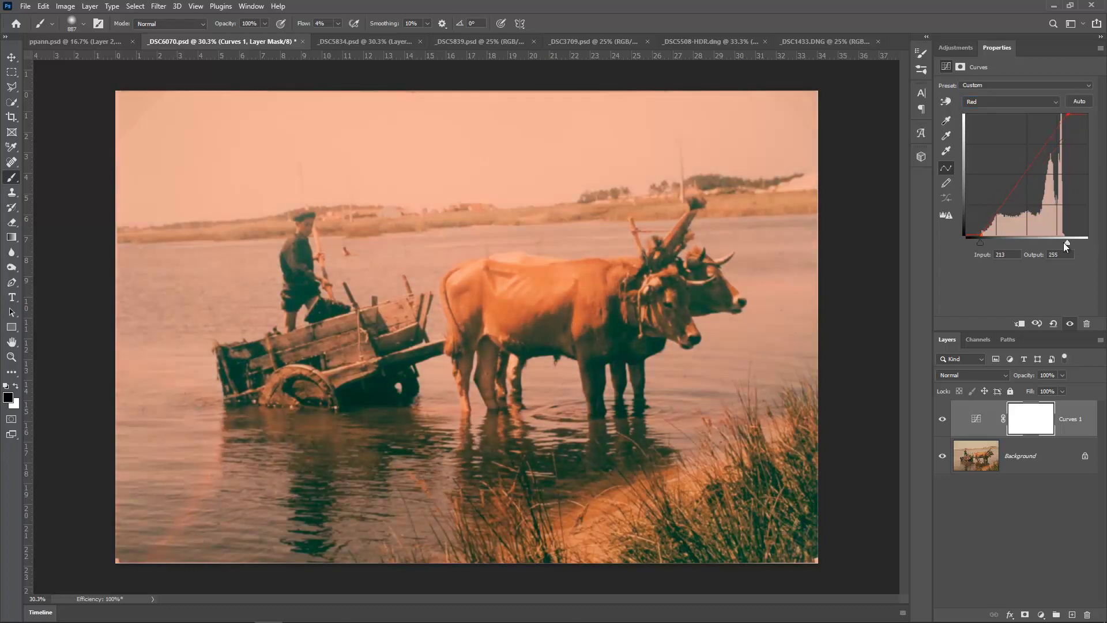
Step: Set Green inputs to 42 and 193, and adjust the Blue channel's shadow and highlight ends
click(998, 102)
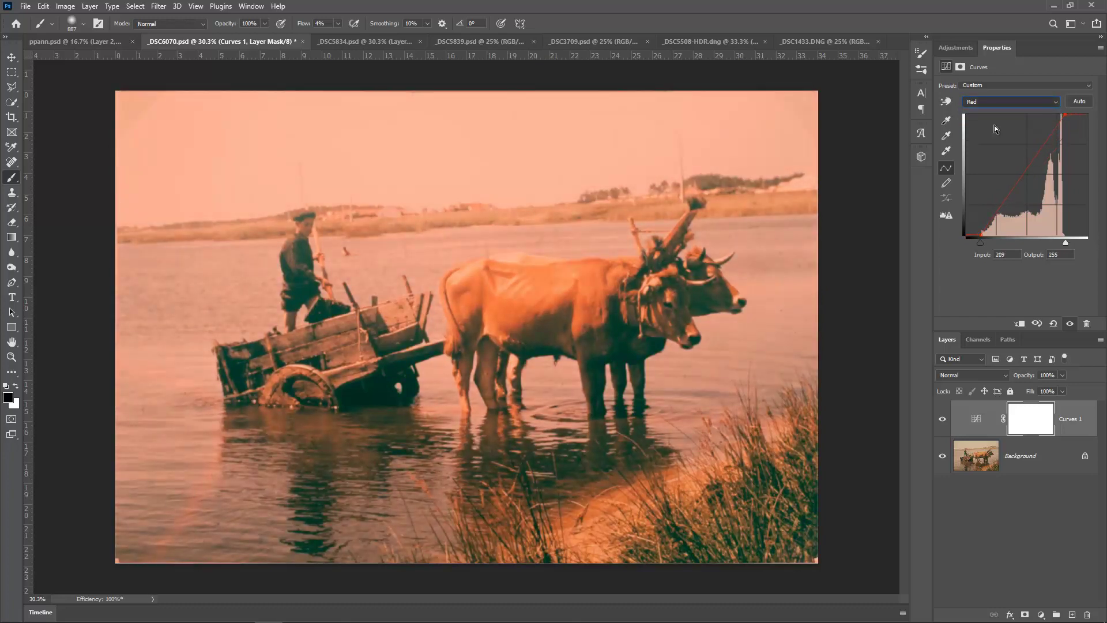
click(994, 125)
drag(967, 244, 987, 244)
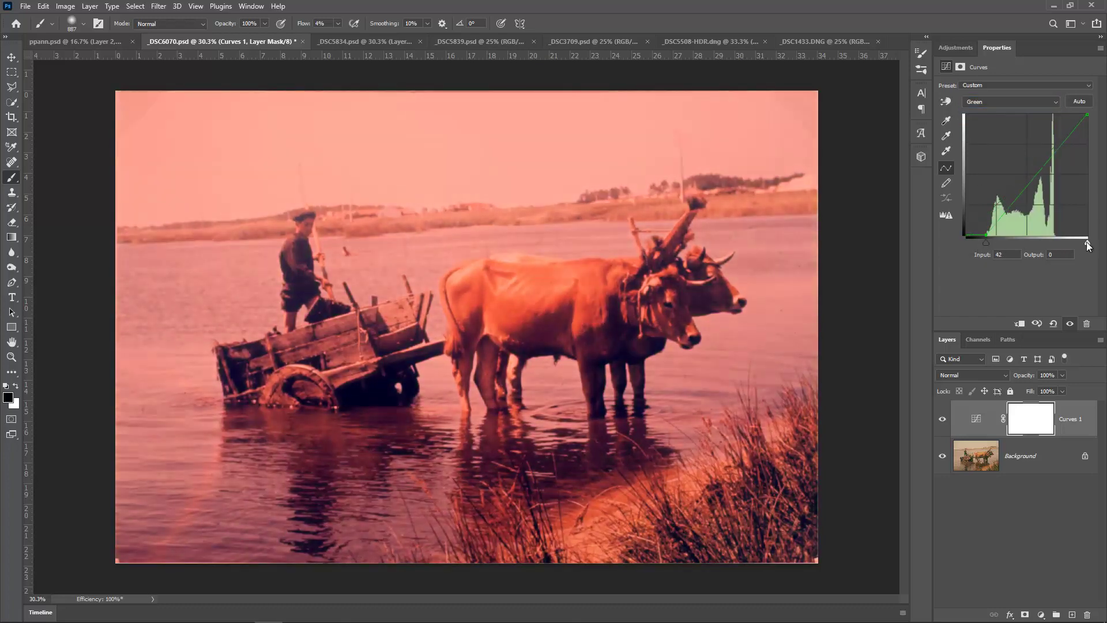
drag(1088, 243, 1059, 243)
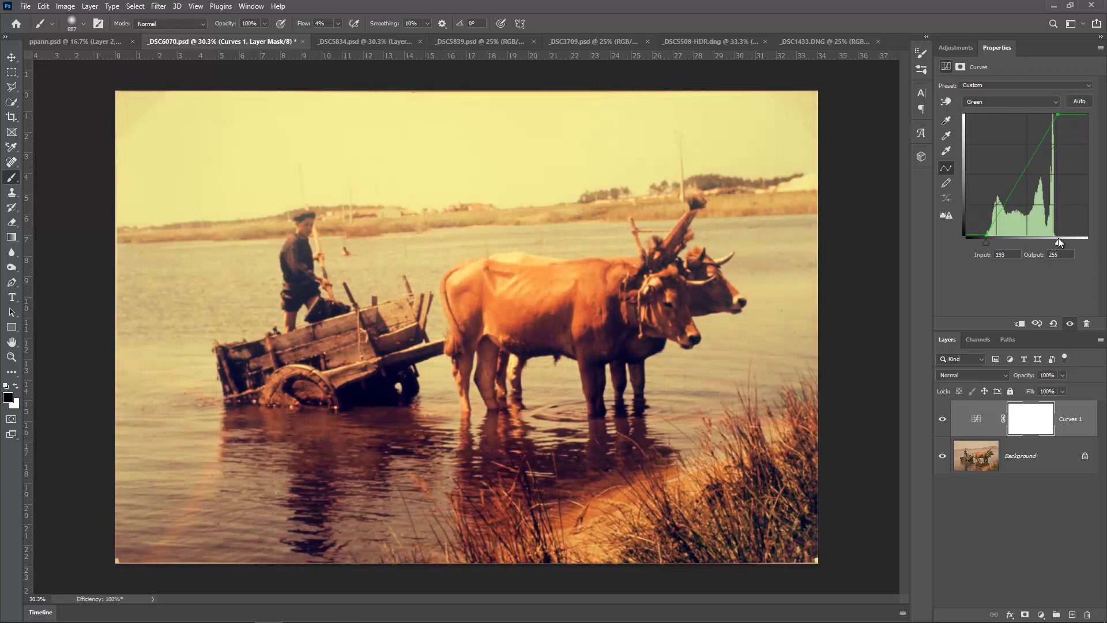
click(988, 101)
click(985, 137)
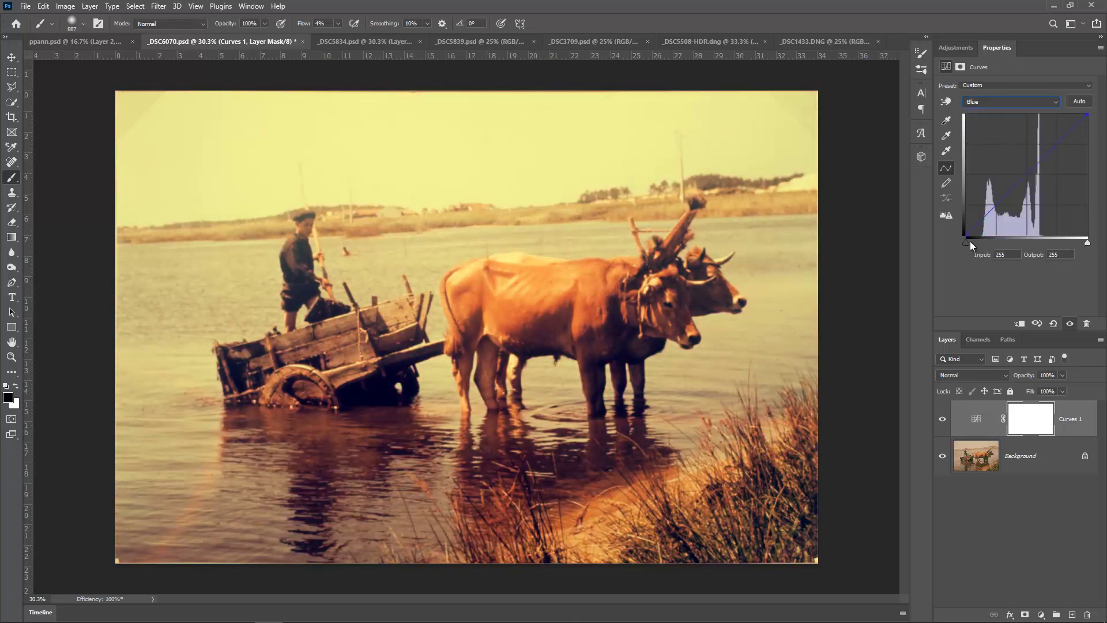
click(971, 243)
click(1087, 242)
Step: Compare the photo with and without Curves, leave it hidden, and open Neural Filters on Background
click(945, 421)
click(944, 421)
click(944, 421)
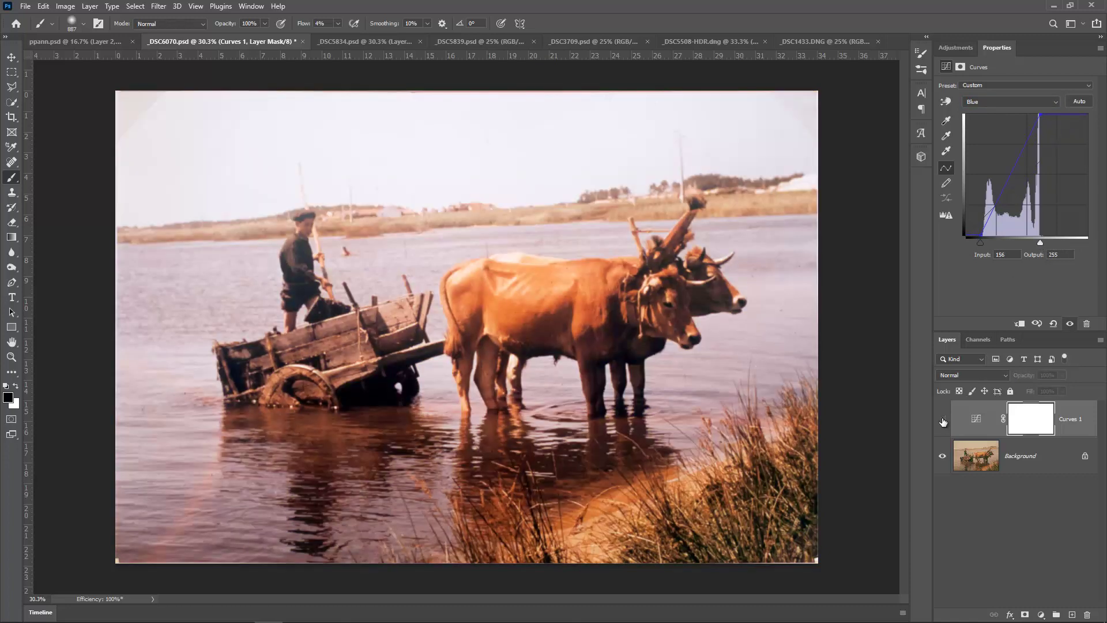
click(943, 421)
click(944, 421)
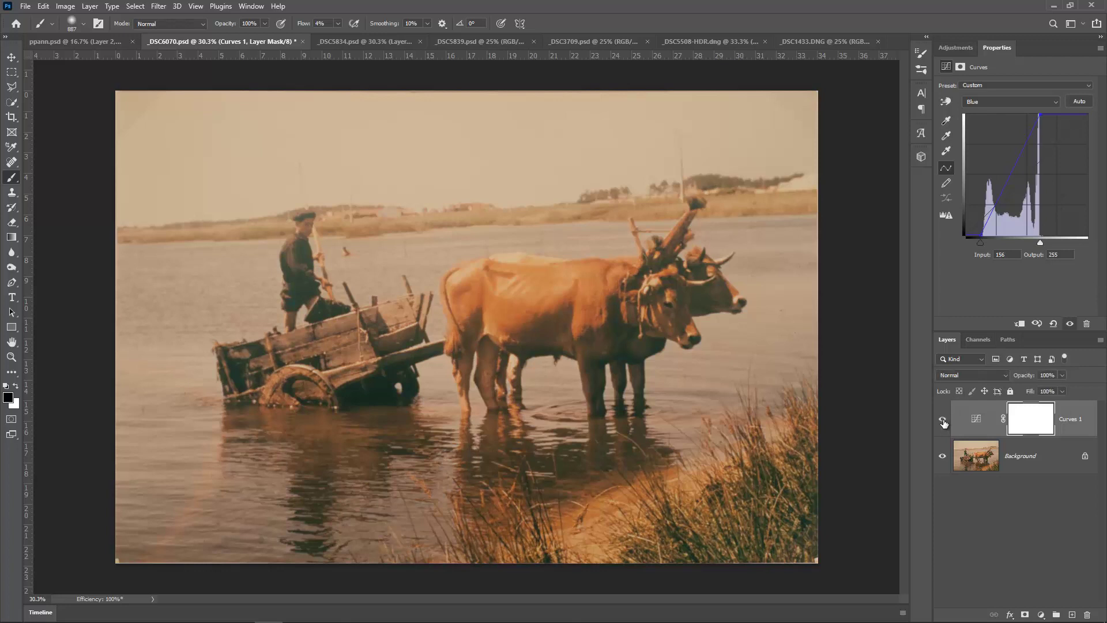
click(944, 421)
click(1041, 464)
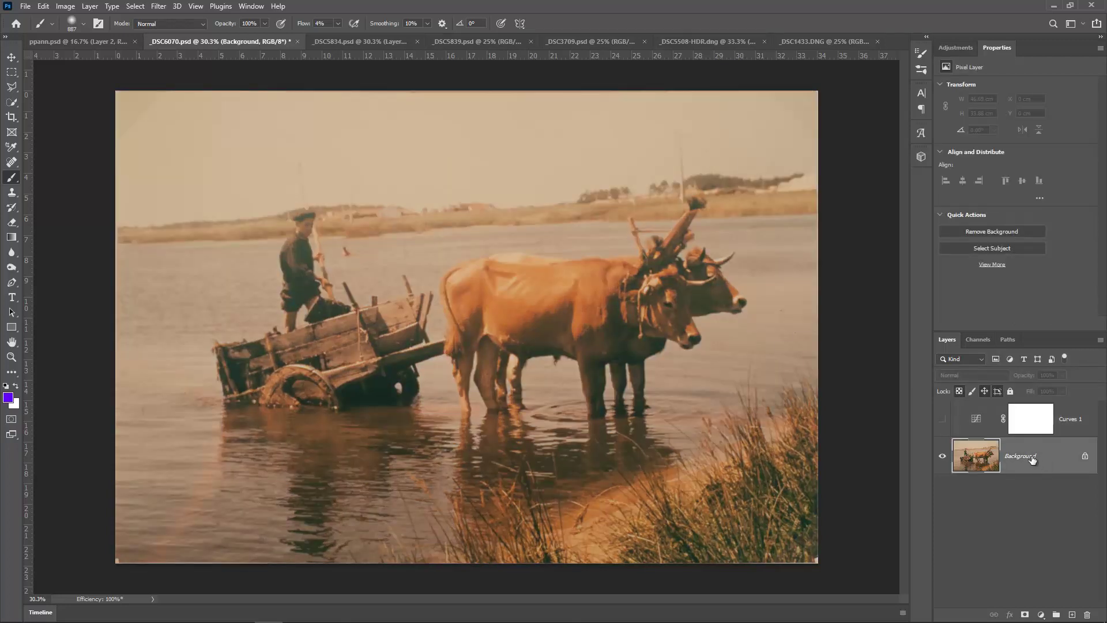
click(158, 6)
click(195, 50)
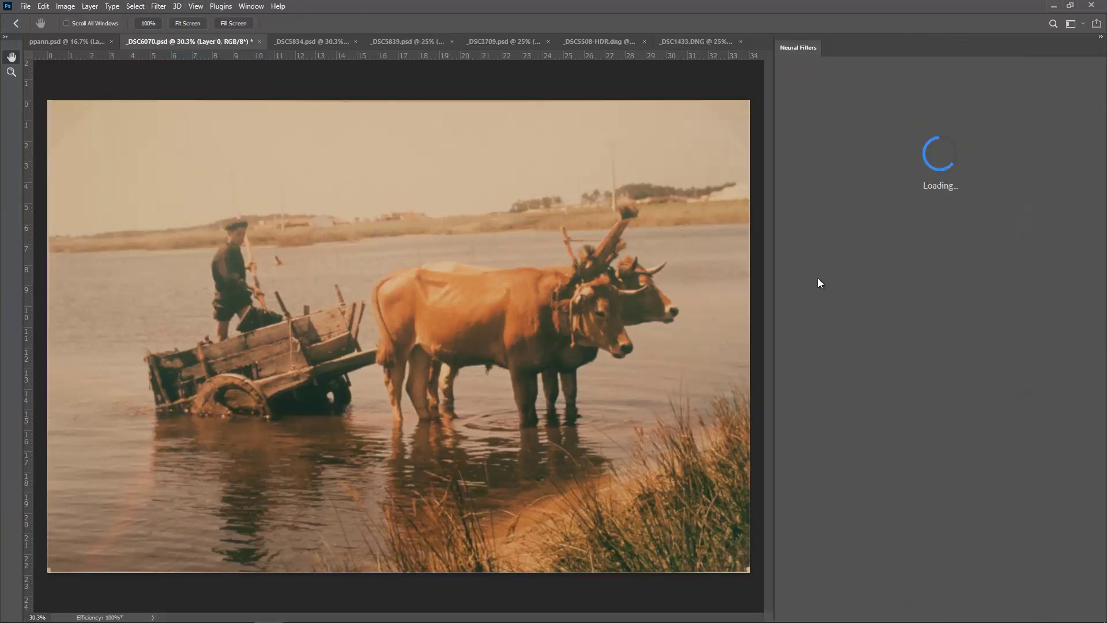
Step: Colorize the oxen photo onto a new Layer 0 and toggle it to compare with the original
click(792, 92)
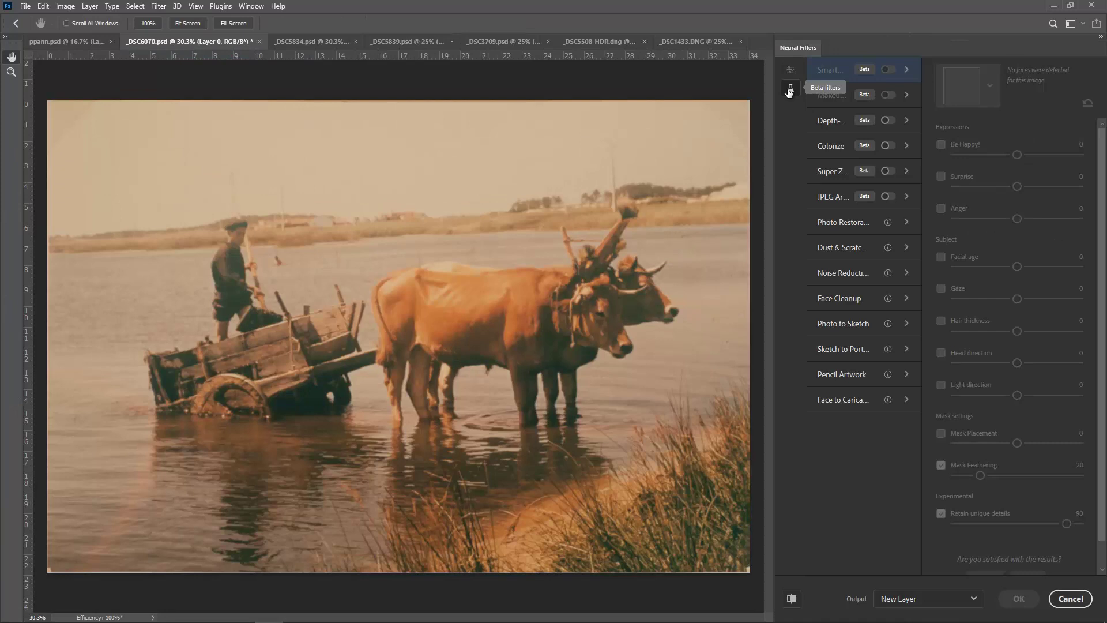
click(886, 146)
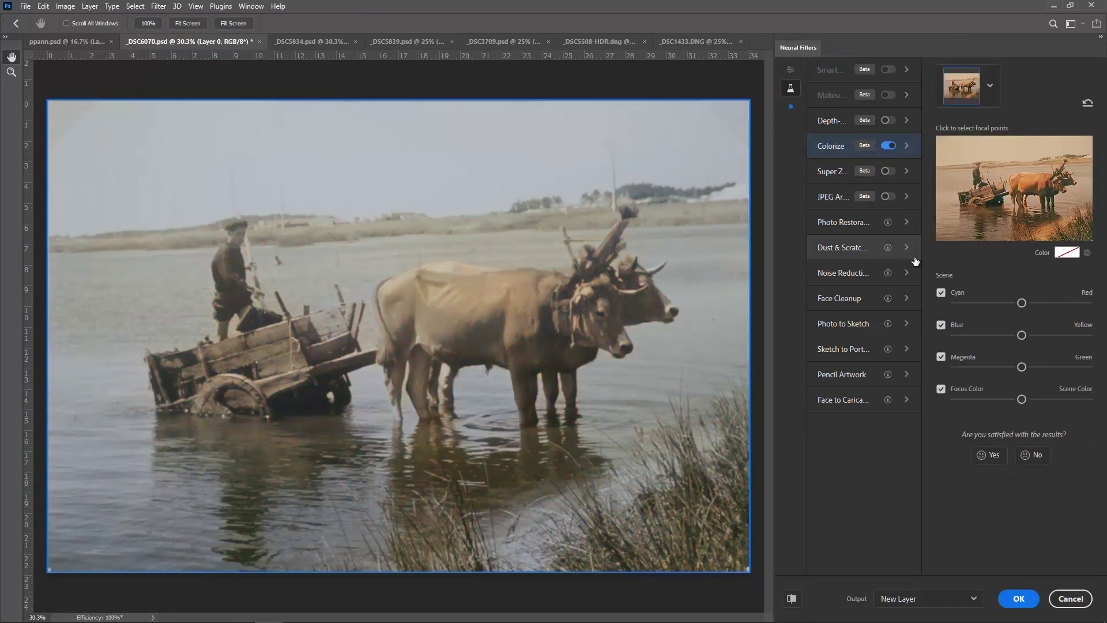
click(1019, 598)
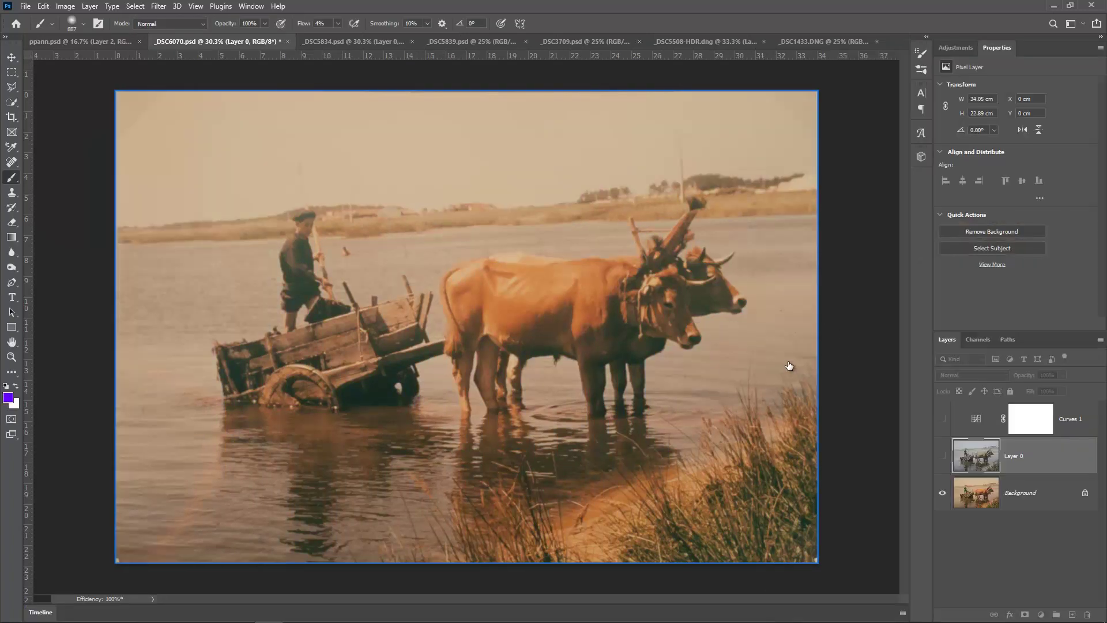
click(943, 455)
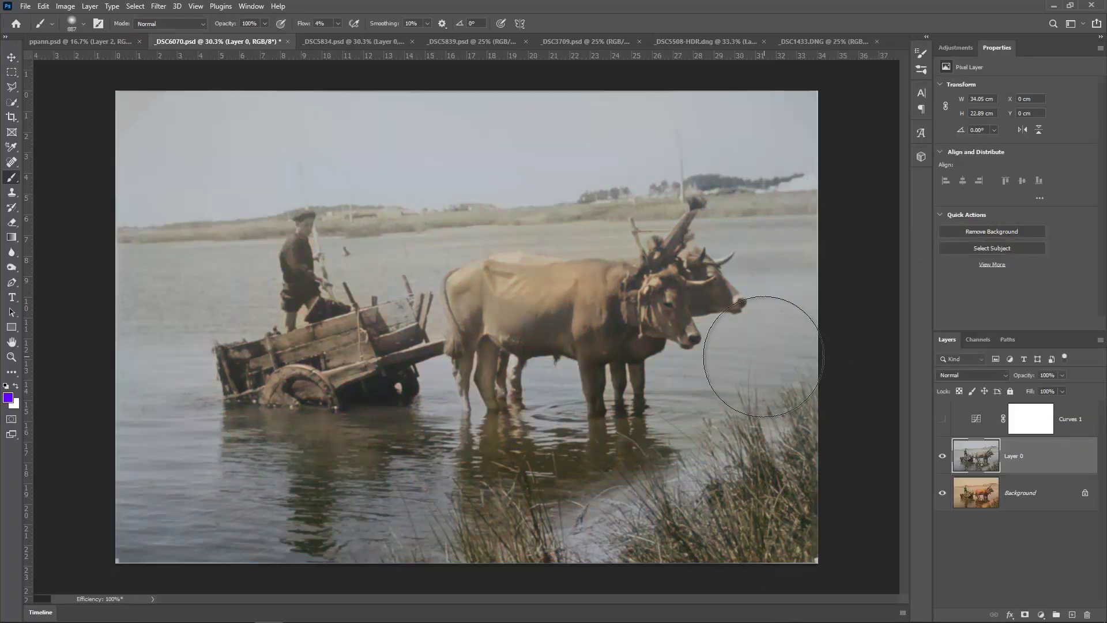
click(943, 457)
click(942, 457)
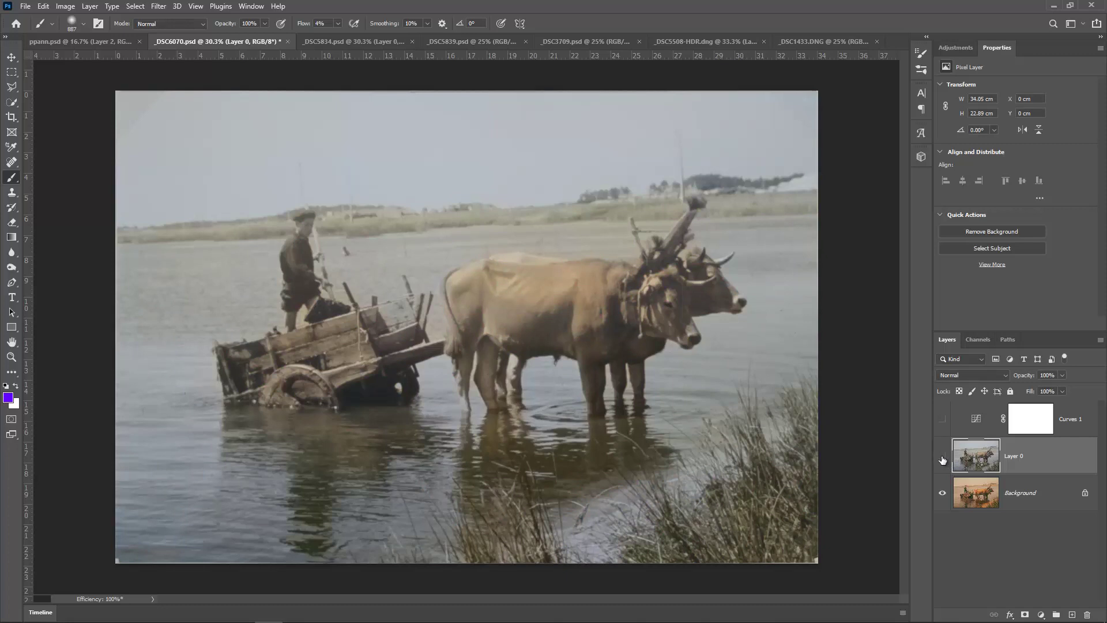
click(942, 459)
click(942, 458)
click(943, 458)
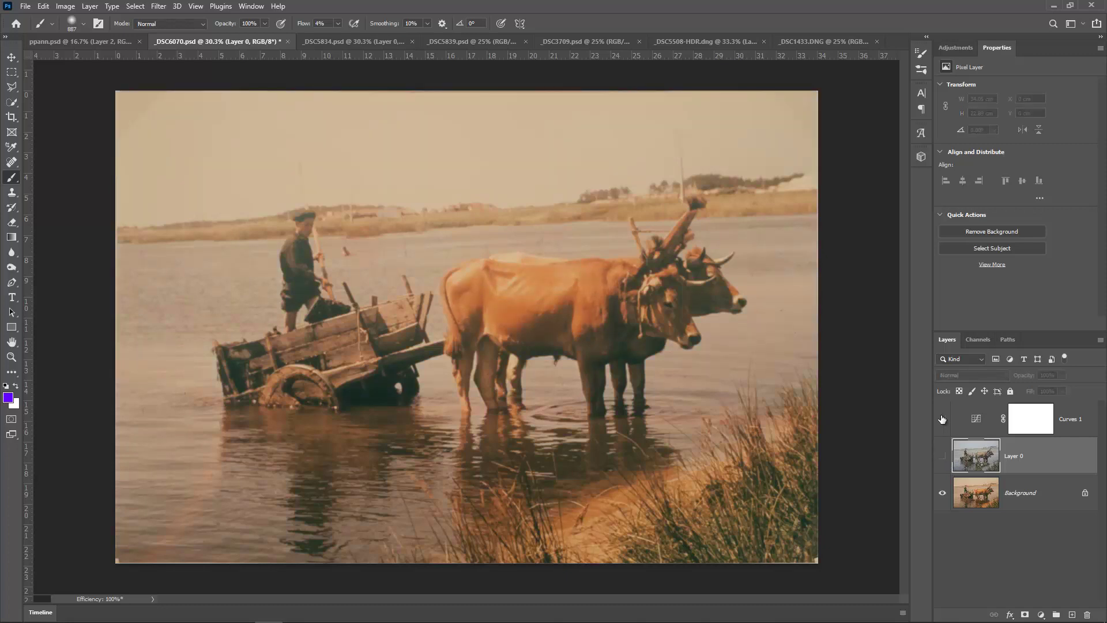
Step: Set Curves 1 opacity to 42%, compare with the colorized Layer 0, then switch to _DSC5834.psd
click(942, 419)
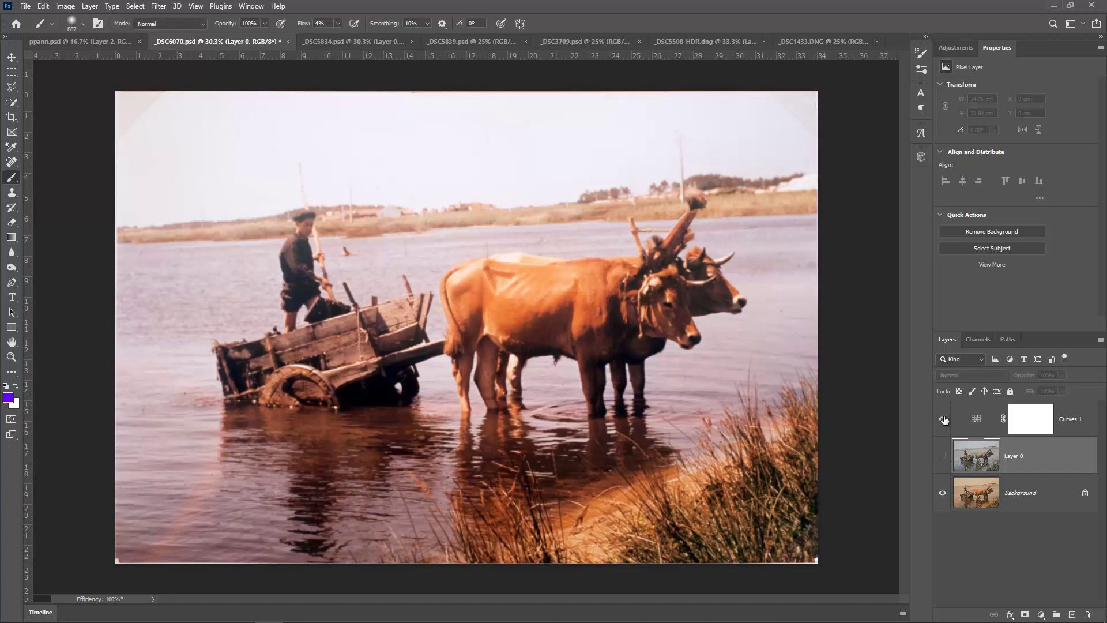
click(984, 421)
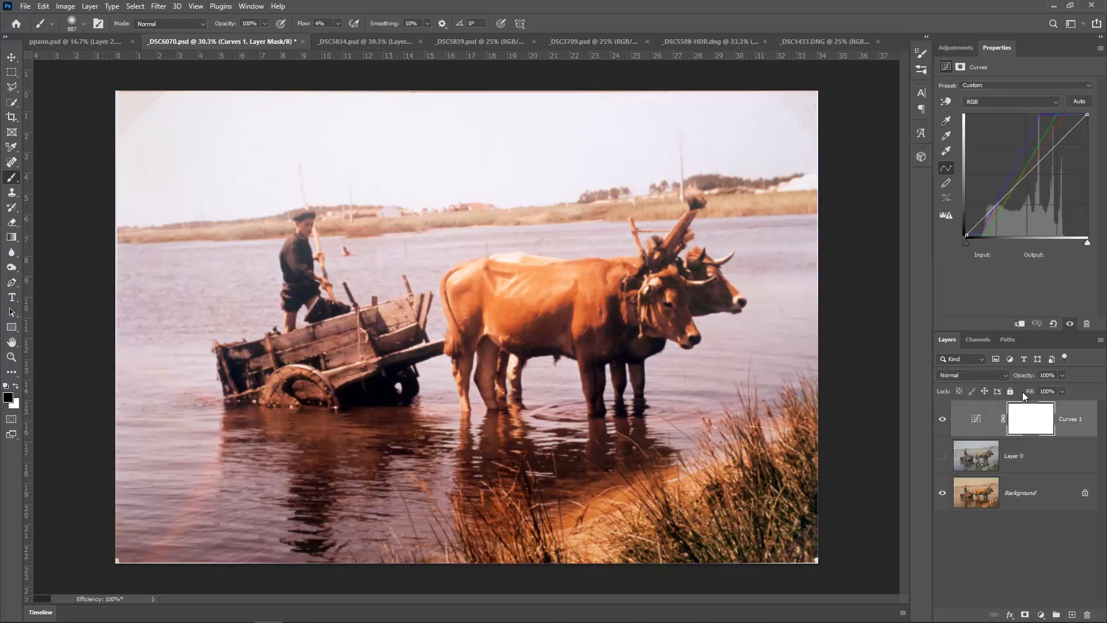
drag(1025, 376, 992, 381)
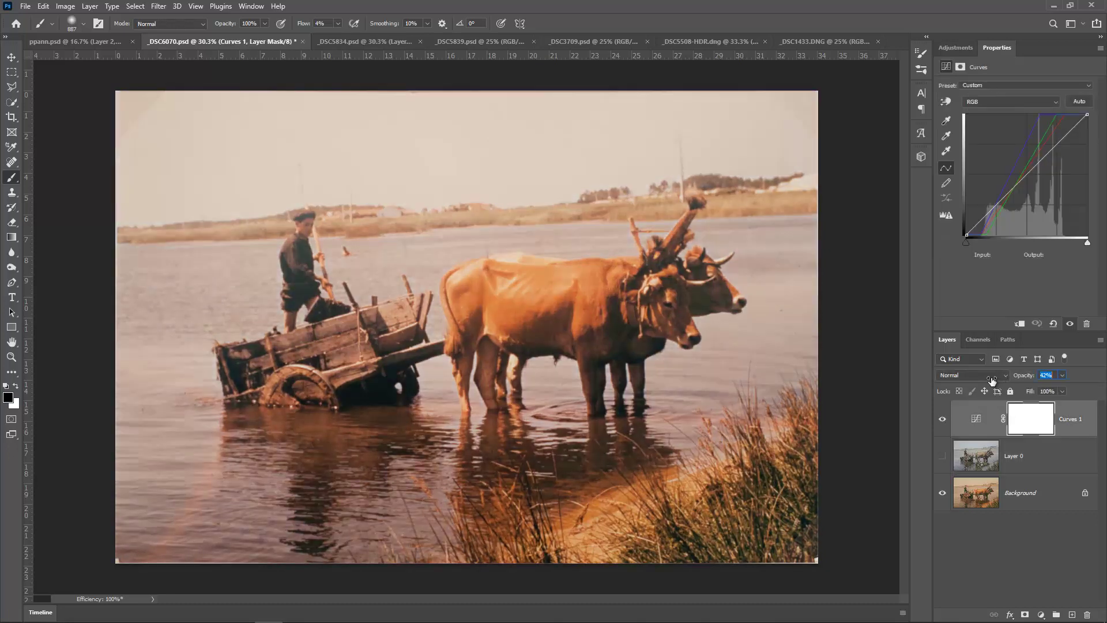
click(943, 418)
click(943, 456)
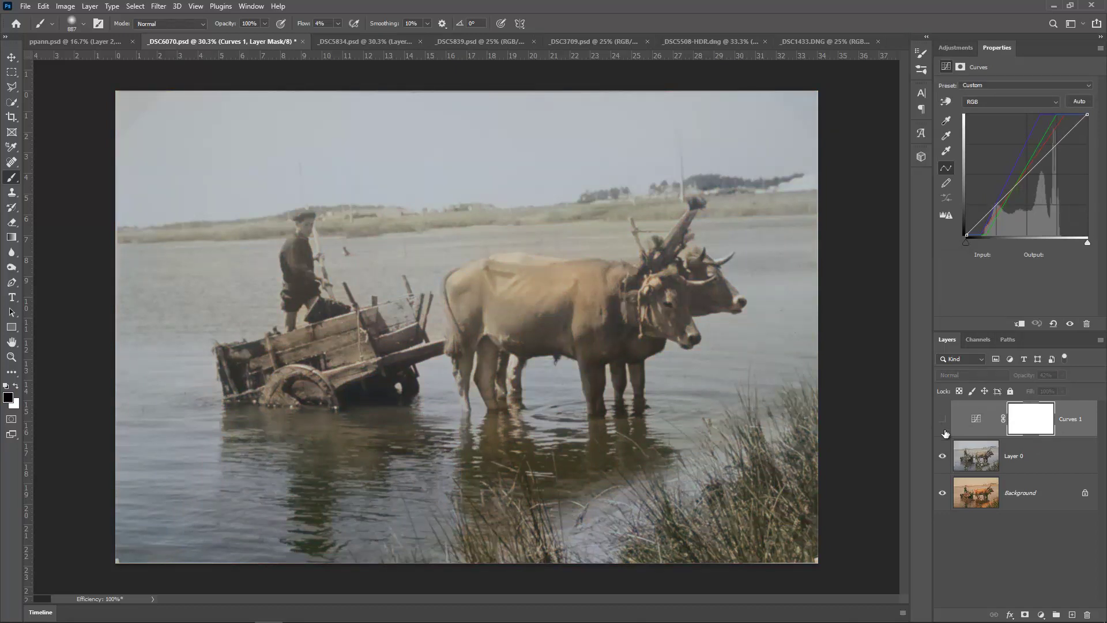
click(944, 456)
click(944, 456)
click(341, 42)
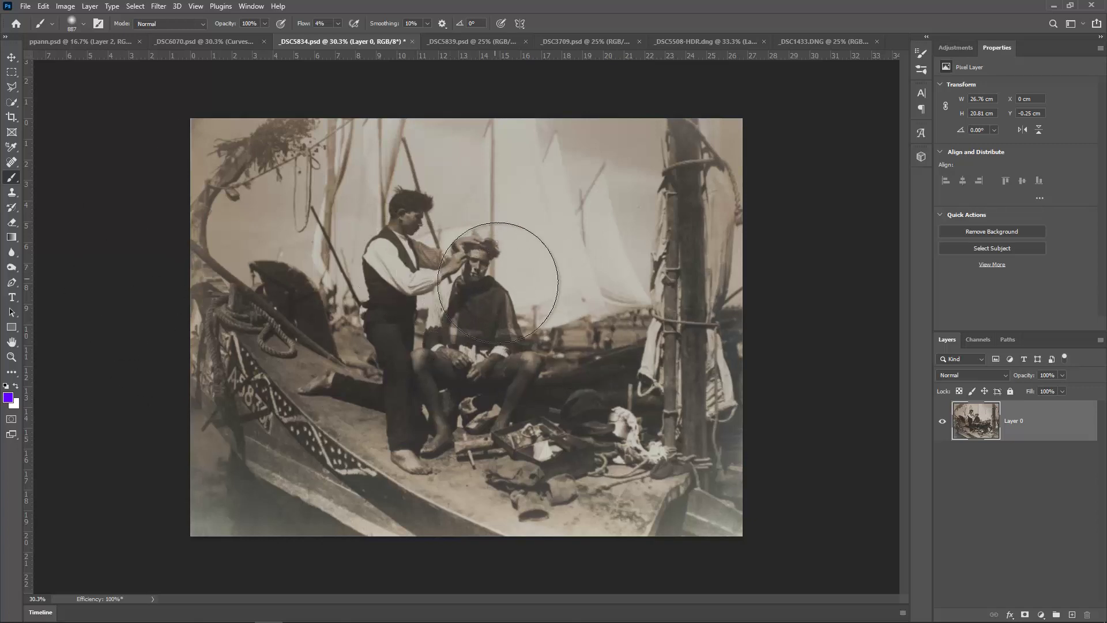
Step: Apply the Colorize neural filter to the sailboat photo as a new Layer 1
click(158, 6)
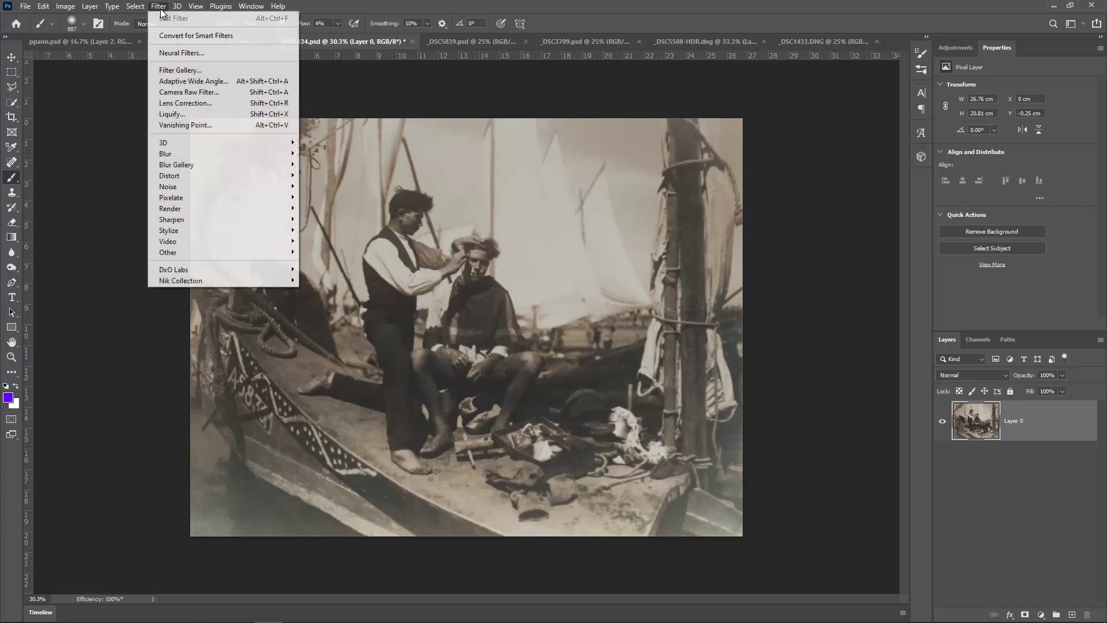
click(181, 54)
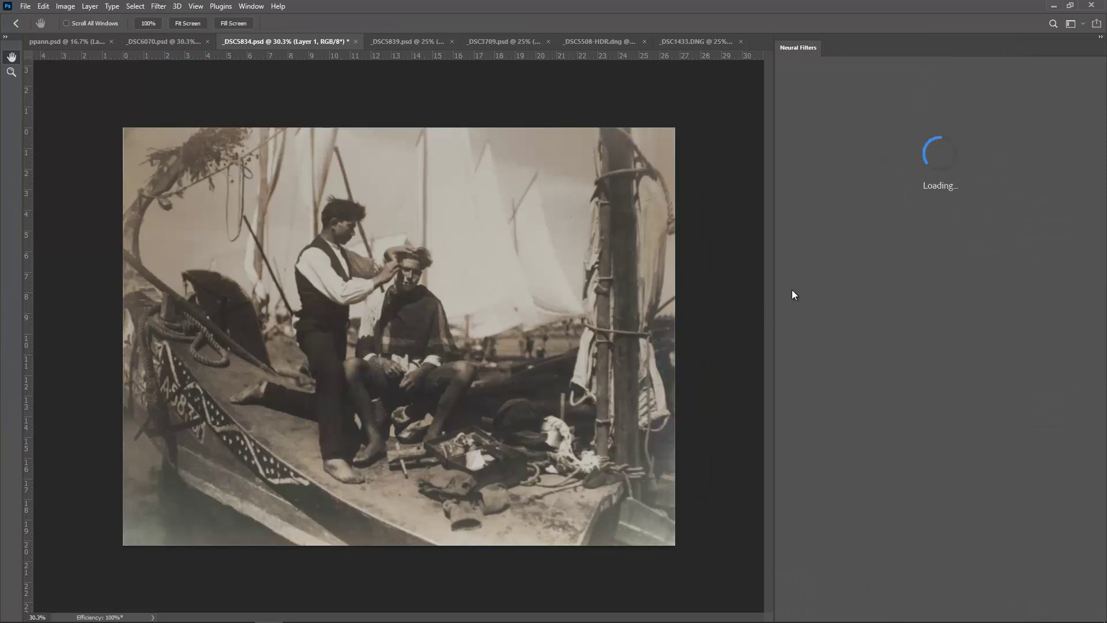
click(791, 88)
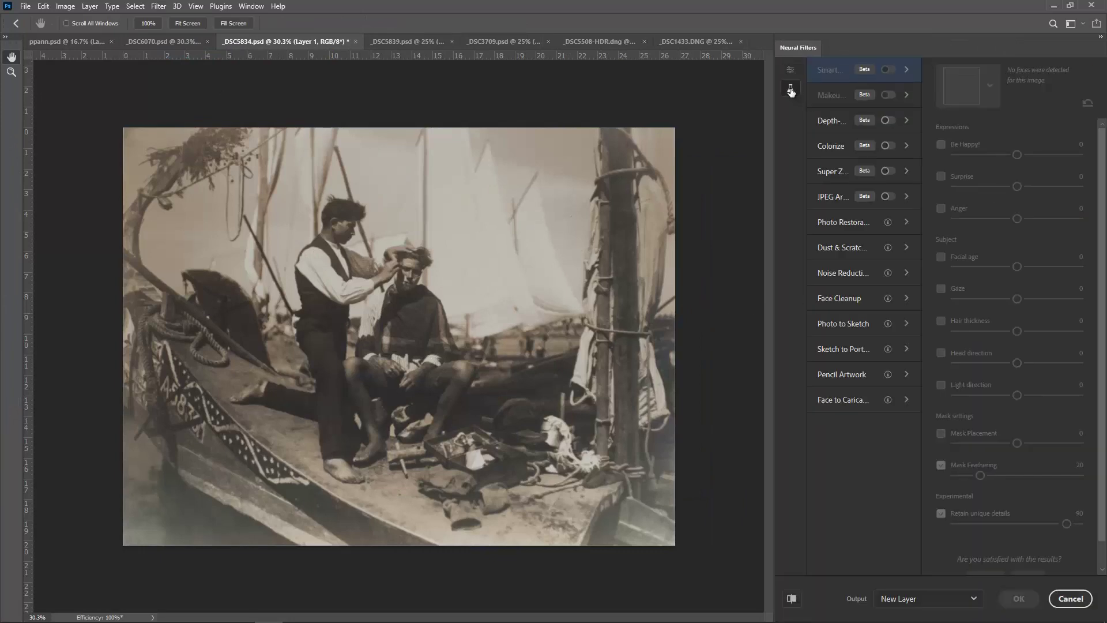
click(885, 148)
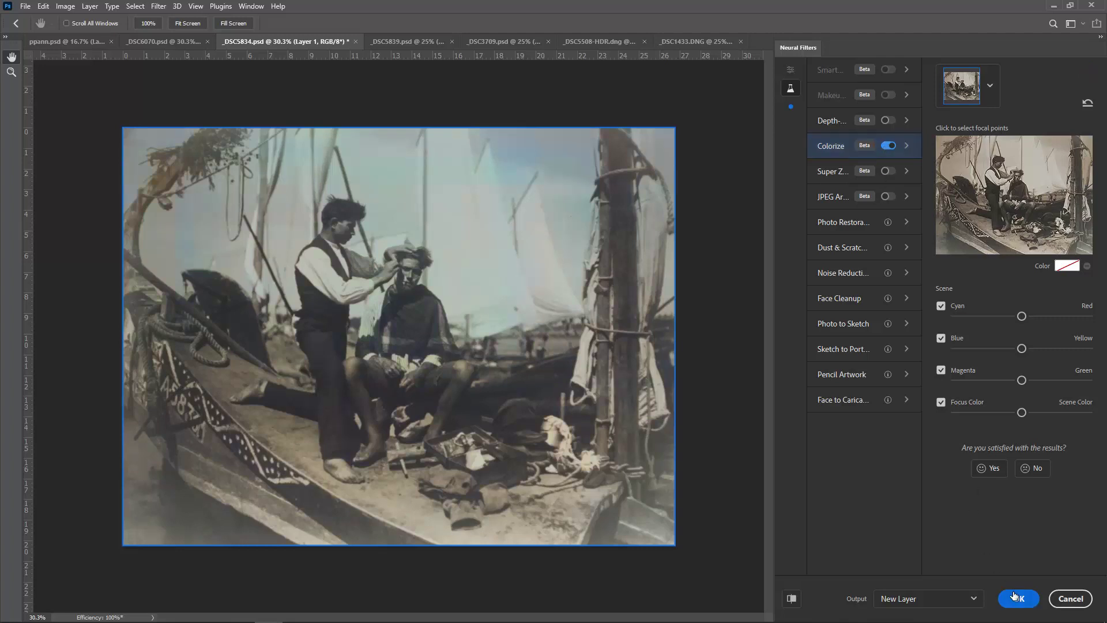
click(1019, 600)
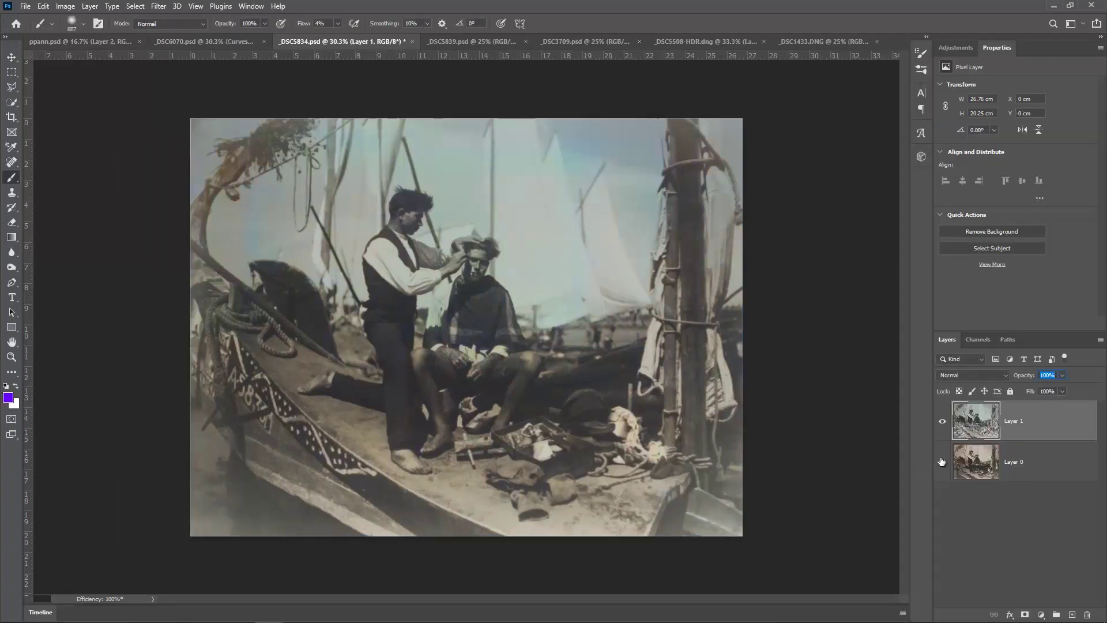
Step: Toggle Layer 1 on and off to compare the blue-tinted sky and sails with the sepia original
click(942, 421)
click(942, 421)
click(942, 421)
click(942, 421)
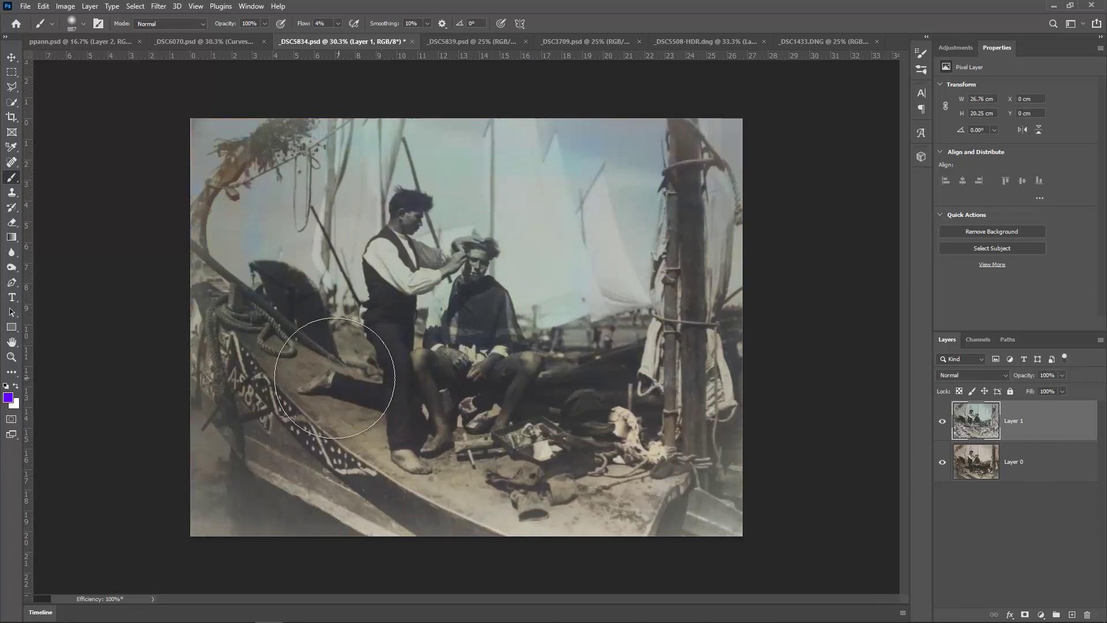
click(944, 424)
click(943, 424)
click(944, 424)
Step: Add a Curves adjustment layer and set the Red channel inputs to 37 and 226
click(1041, 615)
click(1045, 463)
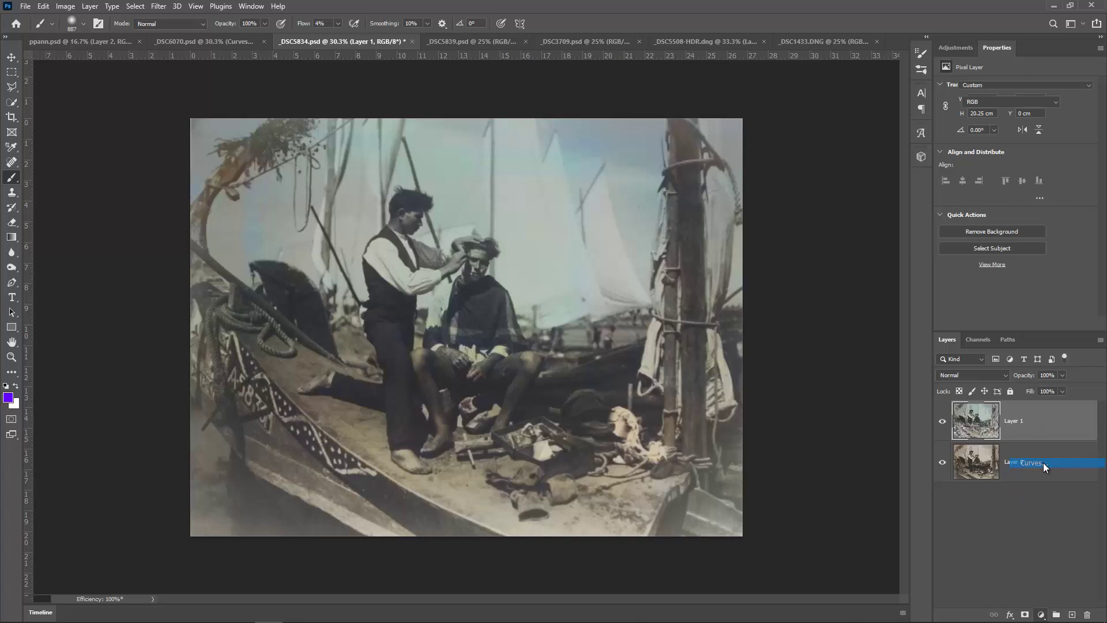
click(980, 102)
click(977, 122)
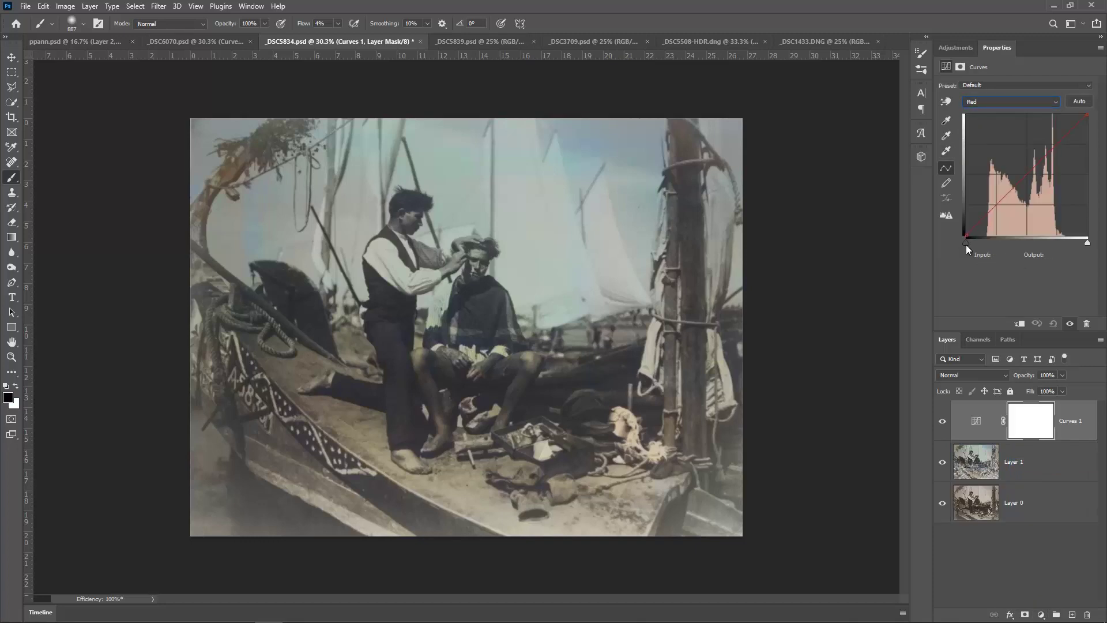
drag(967, 242, 984, 241)
drag(1087, 242, 1074, 243)
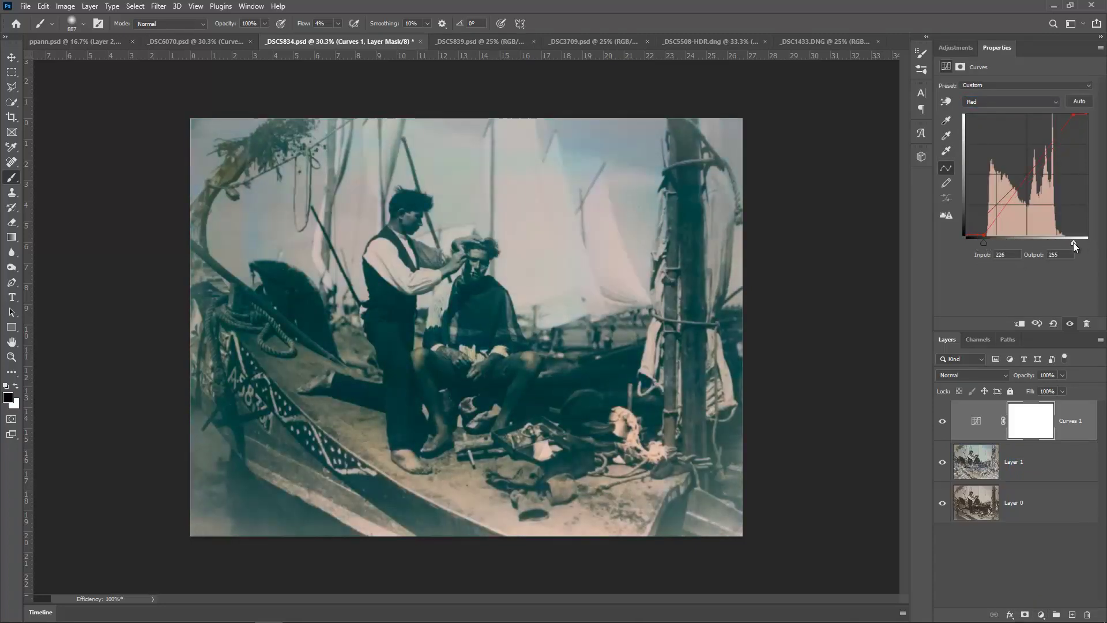
Step: Raise the Green and Blue black points and pull the Blue white point in to 199
click(973, 109)
click(980, 132)
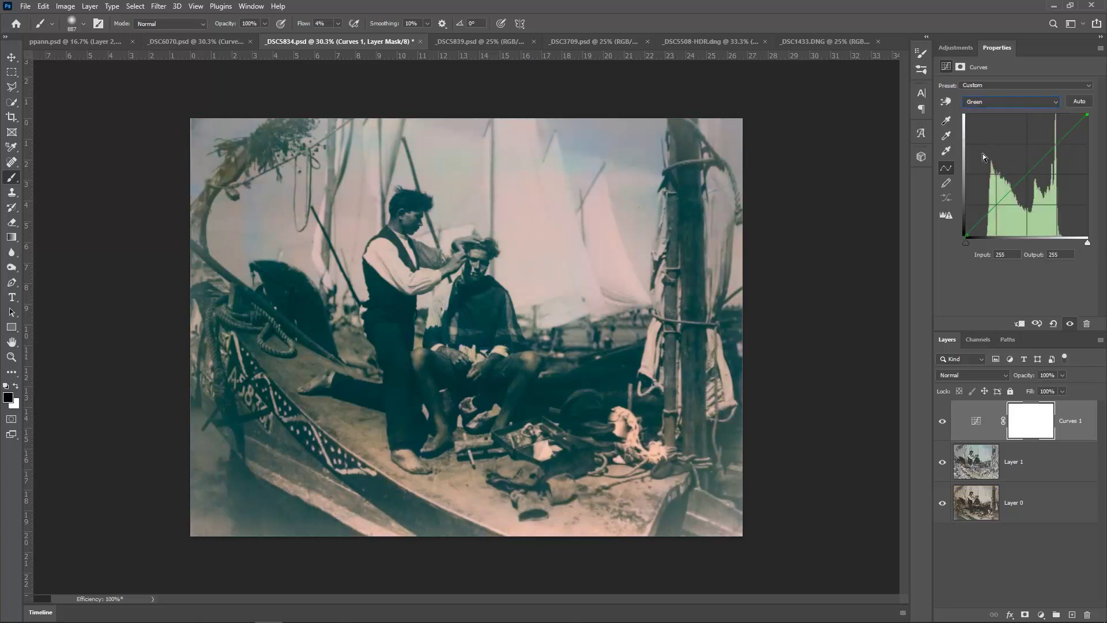
drag(967, 243, 981, 243)
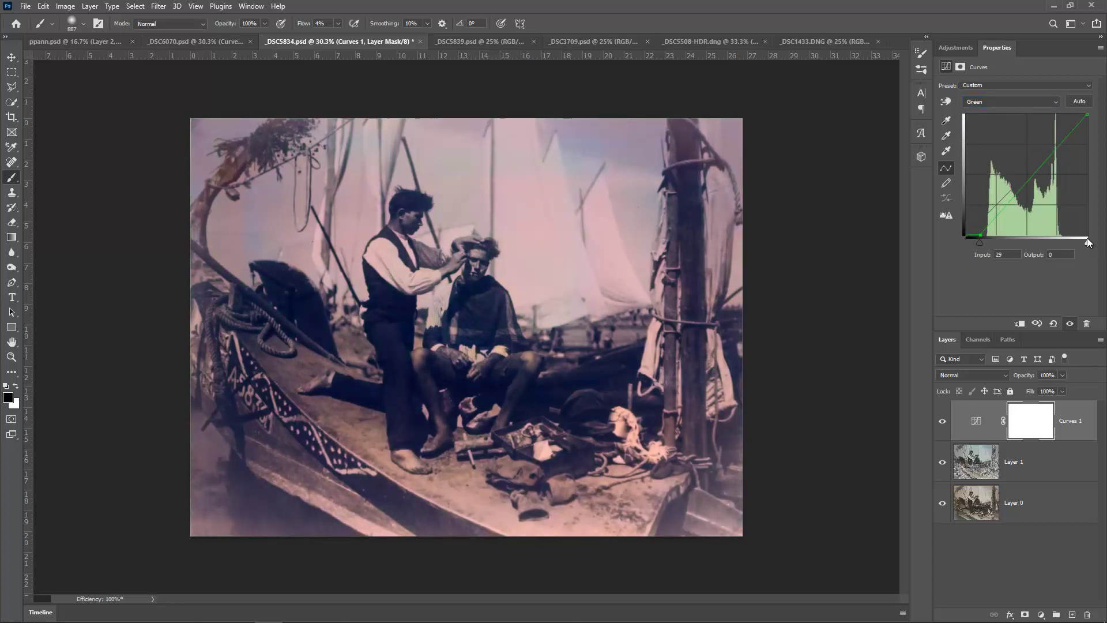
drag(1088, 243, 1067, 241)
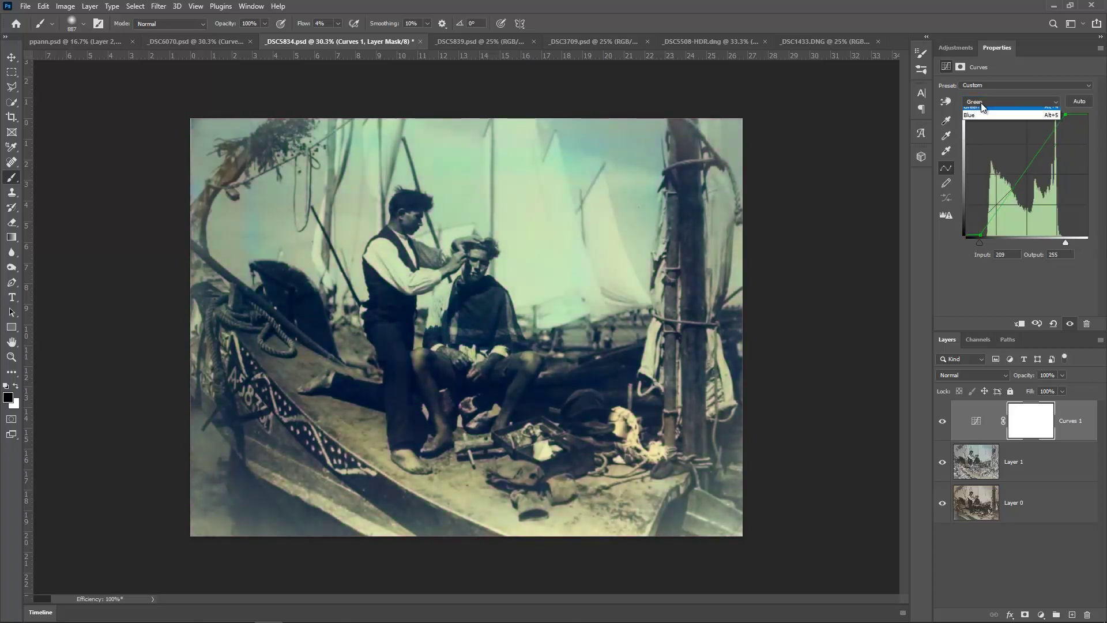
key(Down)
drag(965, 242, 981, 242)
drag(1088, 243, 1061, 242)
Step: Compare with and without the curves, set Curves 1 opacity to 61%, and switch to _DSC5839.psd
click(943, 421)
click(943, 421)
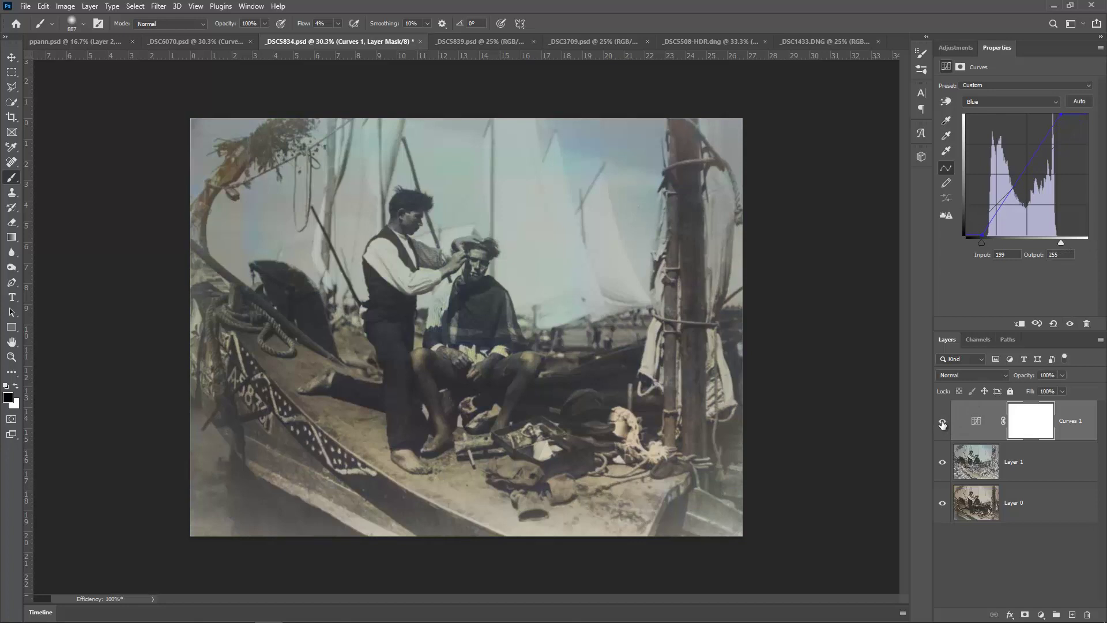
click(943, 423)
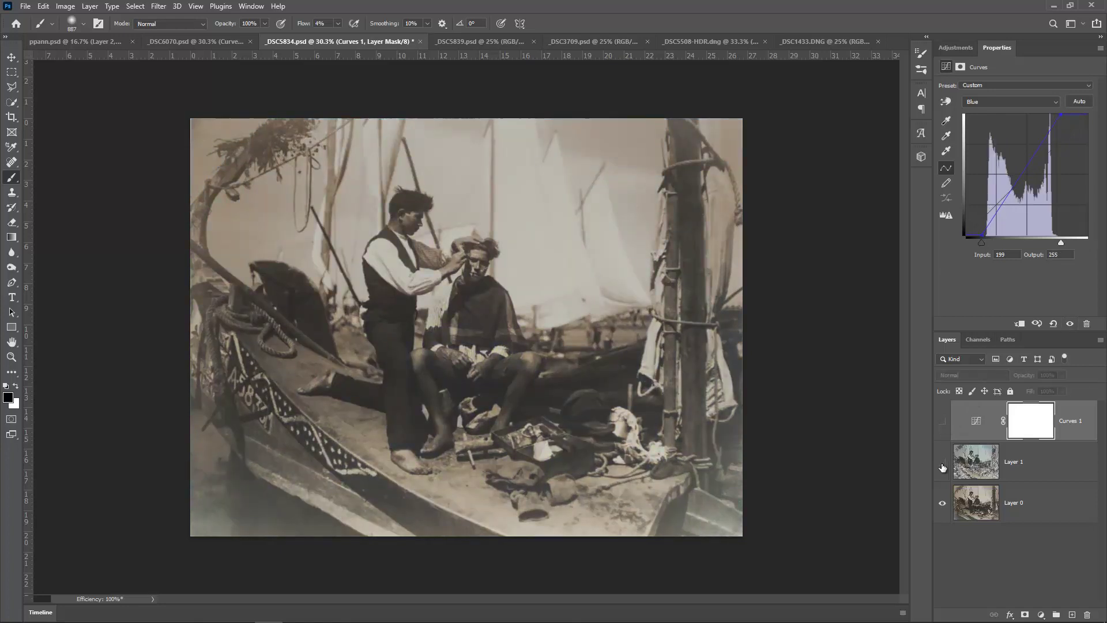
click(943, 422)
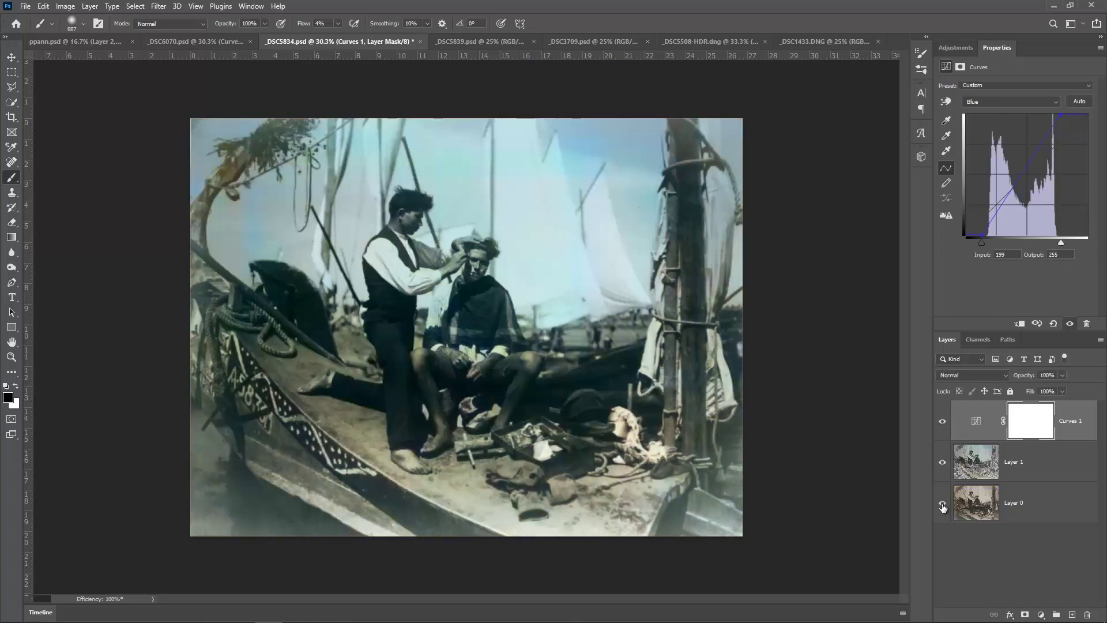
alt+click(943, 506)
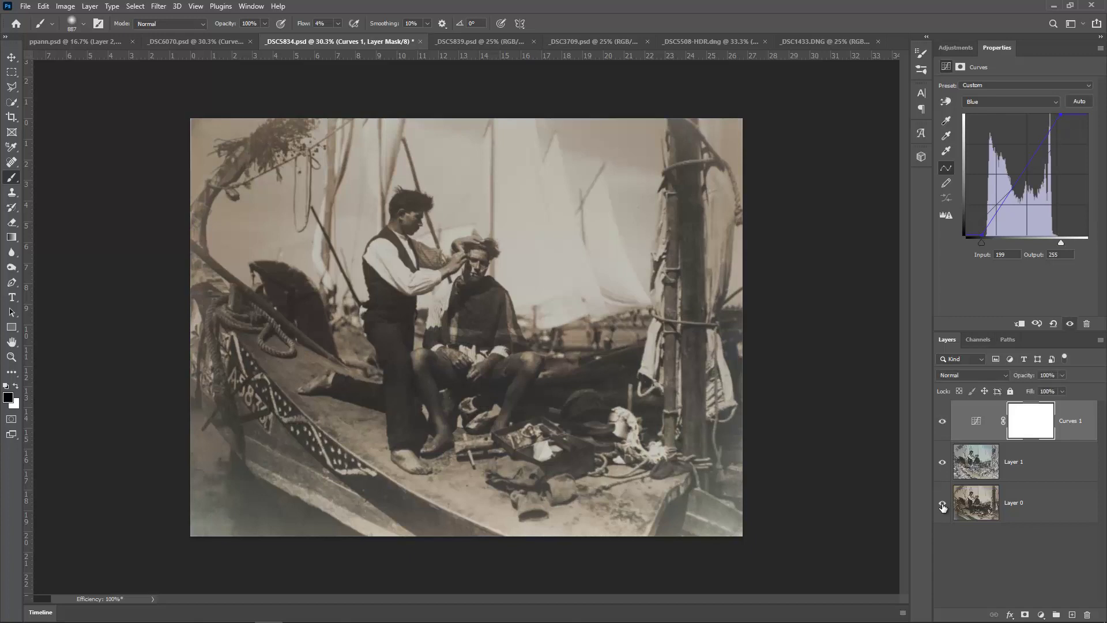
alt+click(943, 507)
click(977, 424)
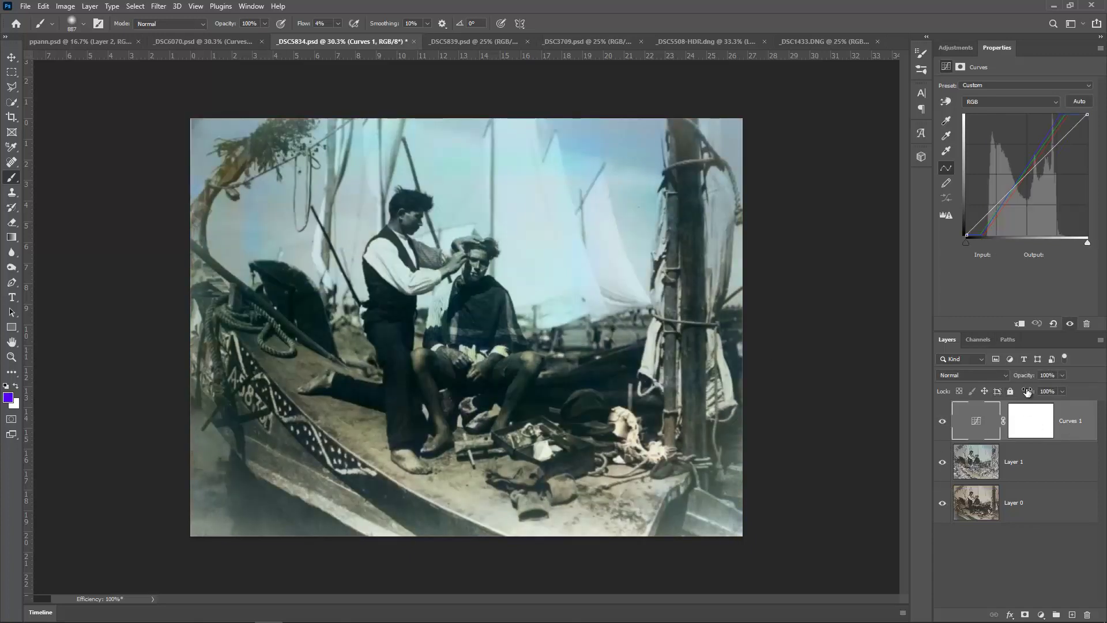
drag(1027, 376, 1002, 376)
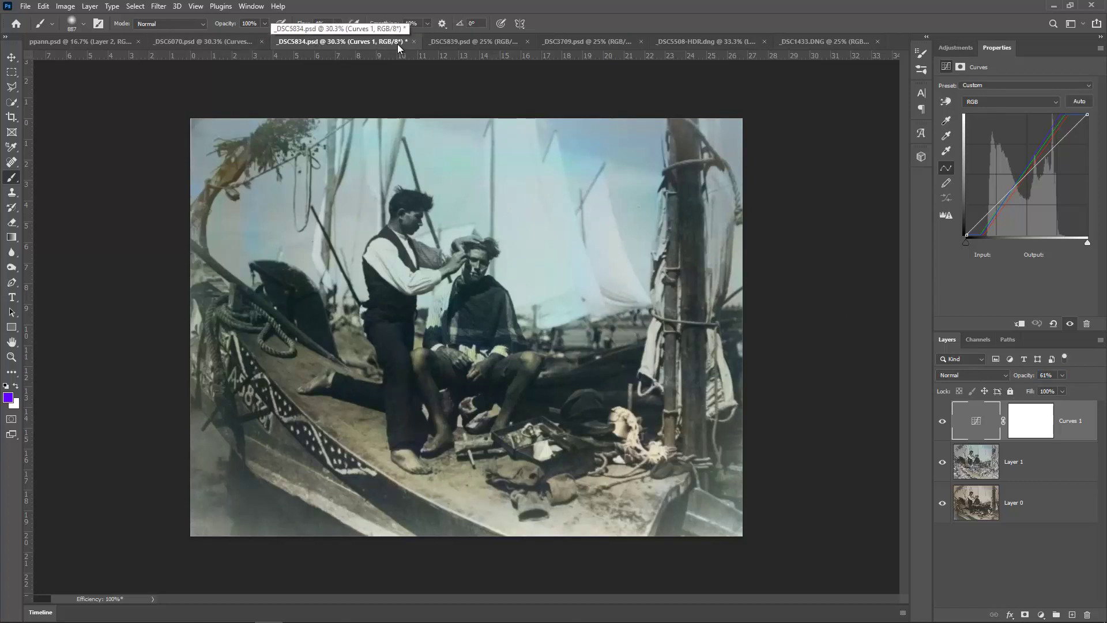
click(450, 43)
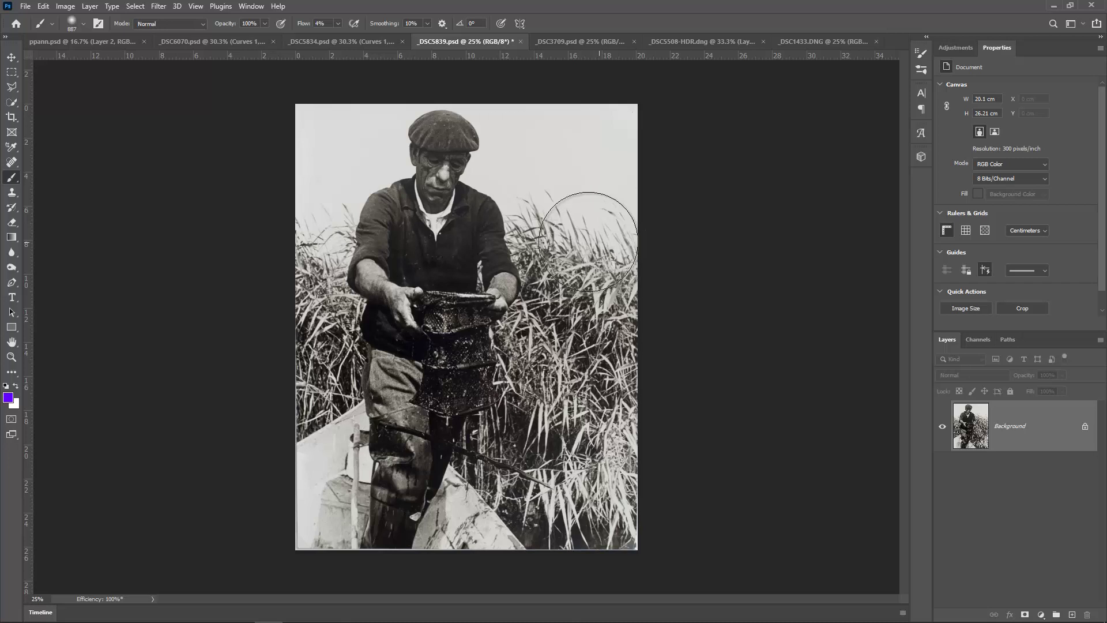
Step: Launch Filter > Neural Filters on the black-and-white fish-trap photo
click(158, 7)
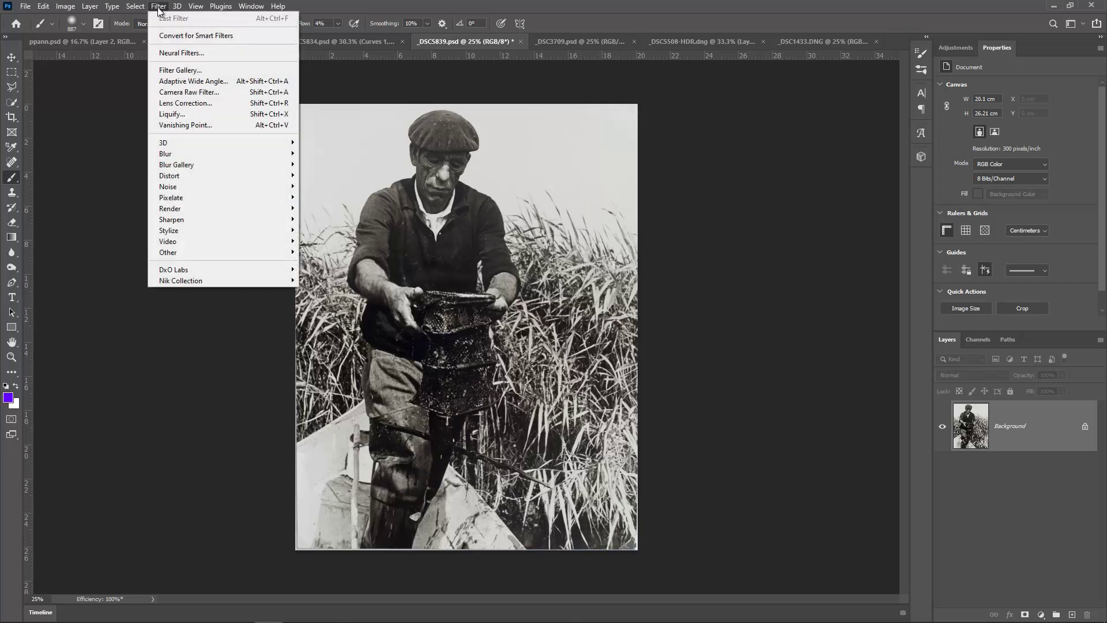
click(185, 51)
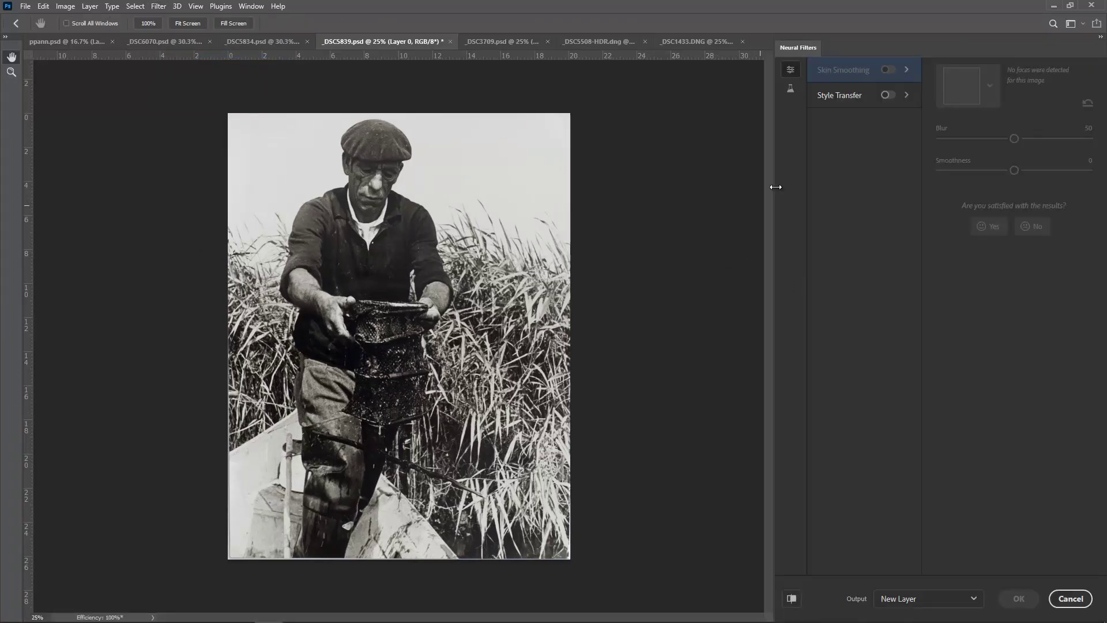
Step: Switch on the beta Colorize filter and output the result as a new Layer 0
click(792, 91)
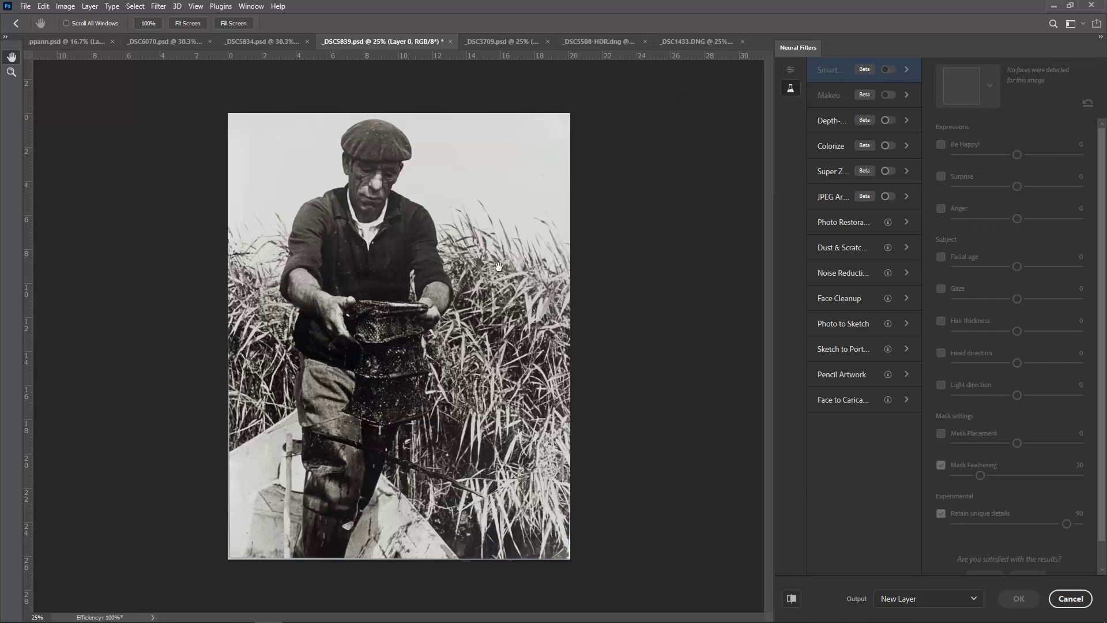
key(ctrl+0)
scroll(478, 447, up, 4)
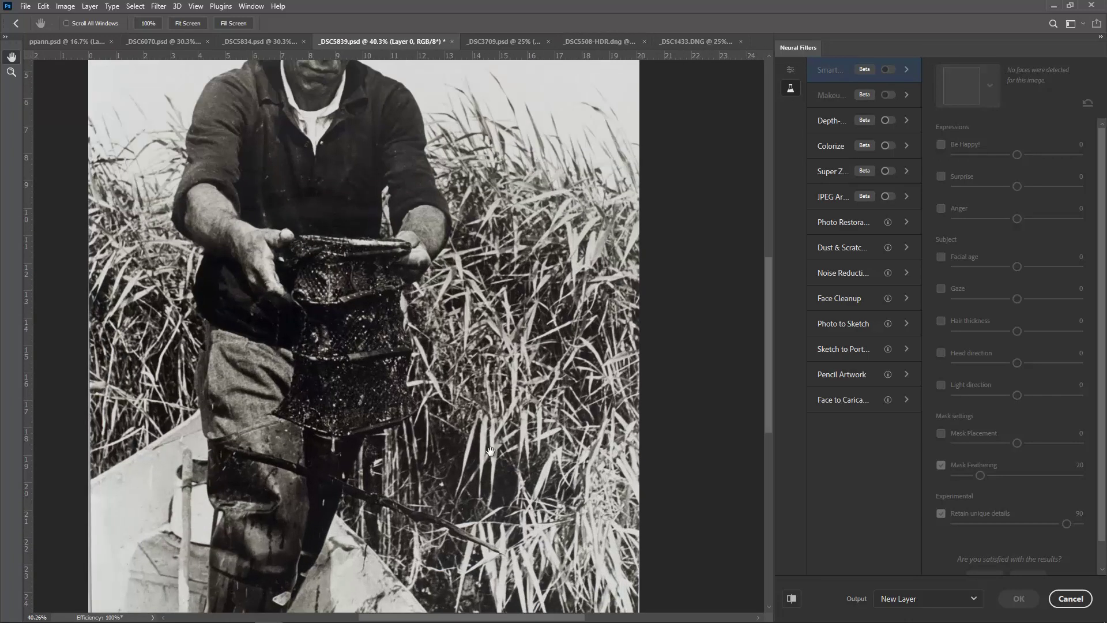
scroll(486, 447, down, 5)
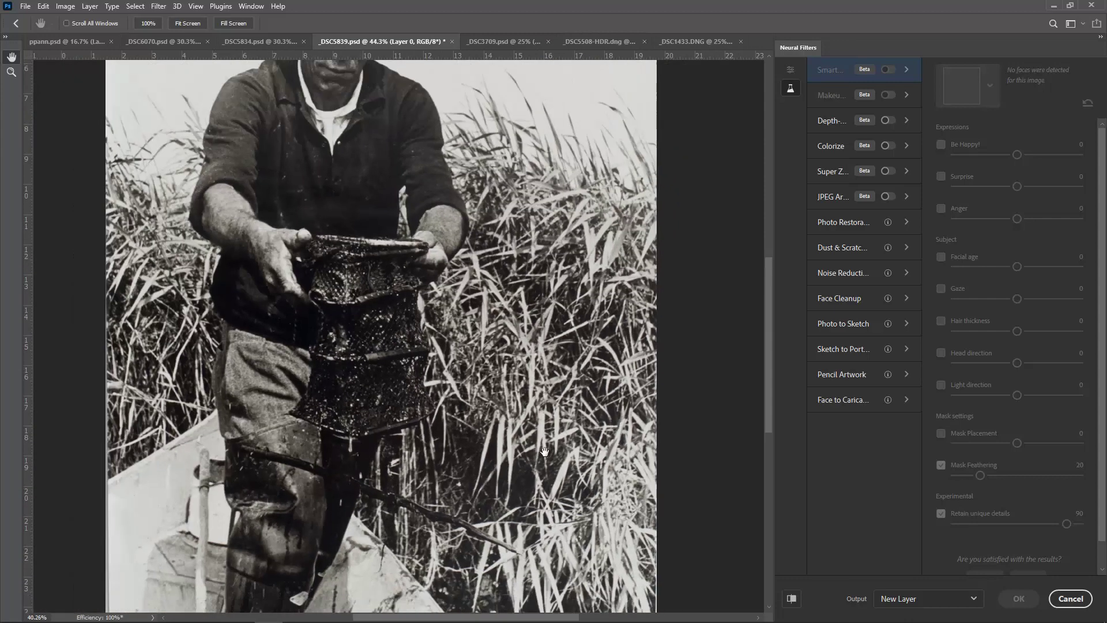
scroll(522, 383, up, 3)
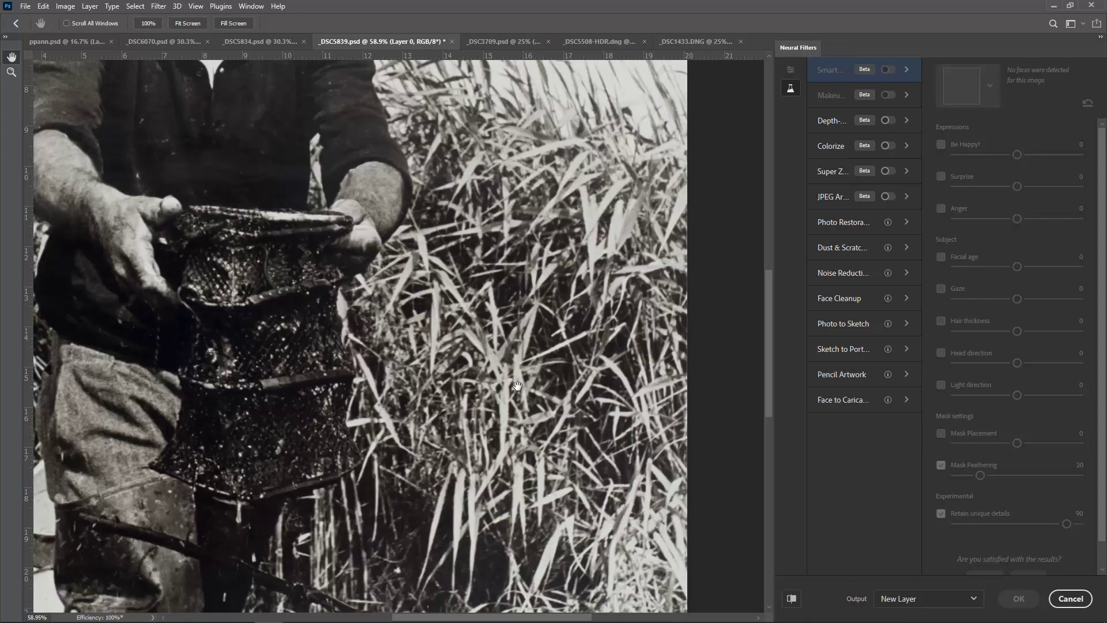
scroll(514, 385, down, 2)
scroll(495, 392, down, 2)
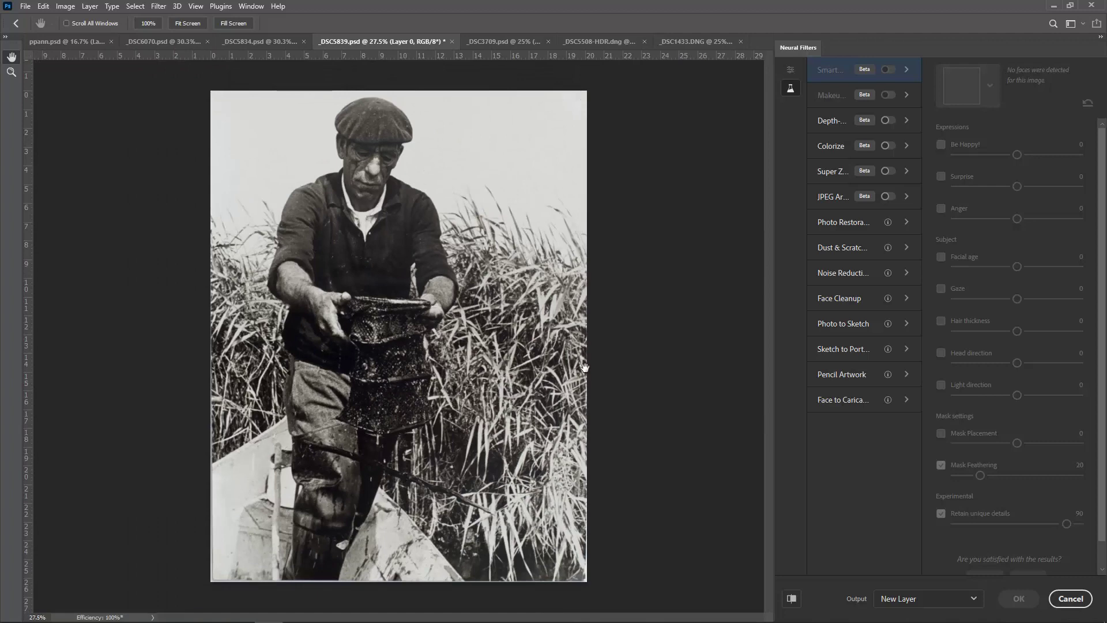
scroll(576, 369, up, 1)
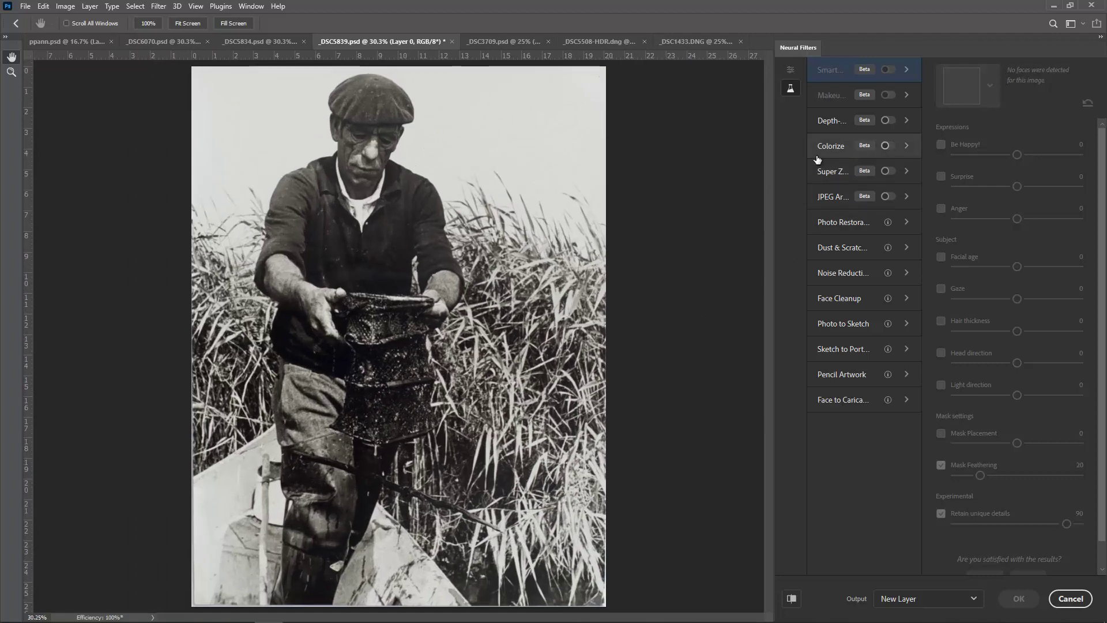
scroll(876, 151, down, 1)
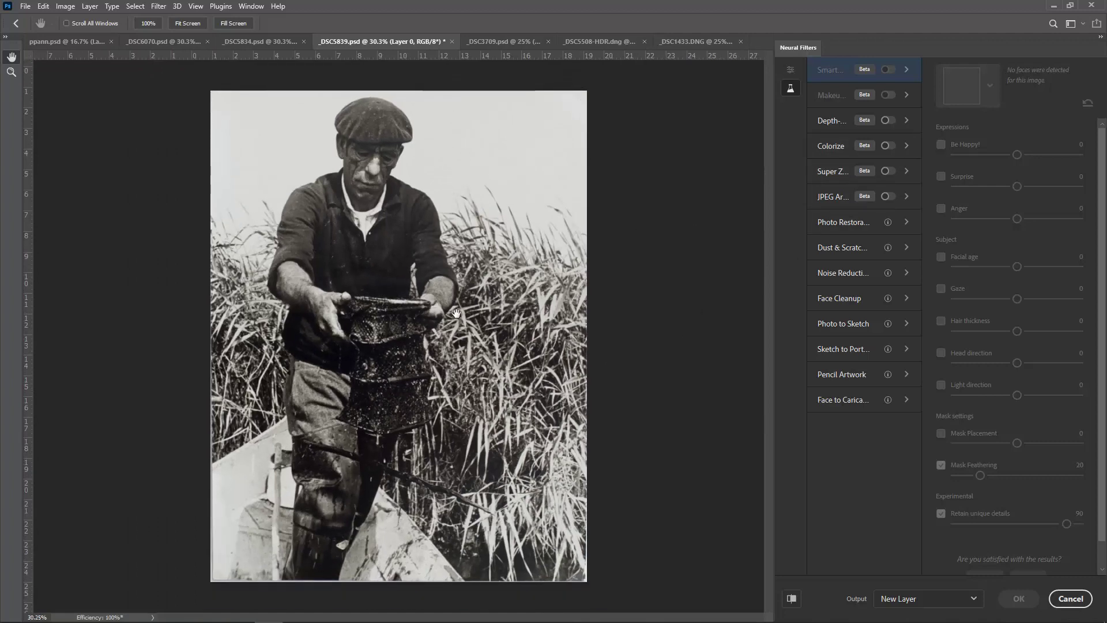
click(887, 146)
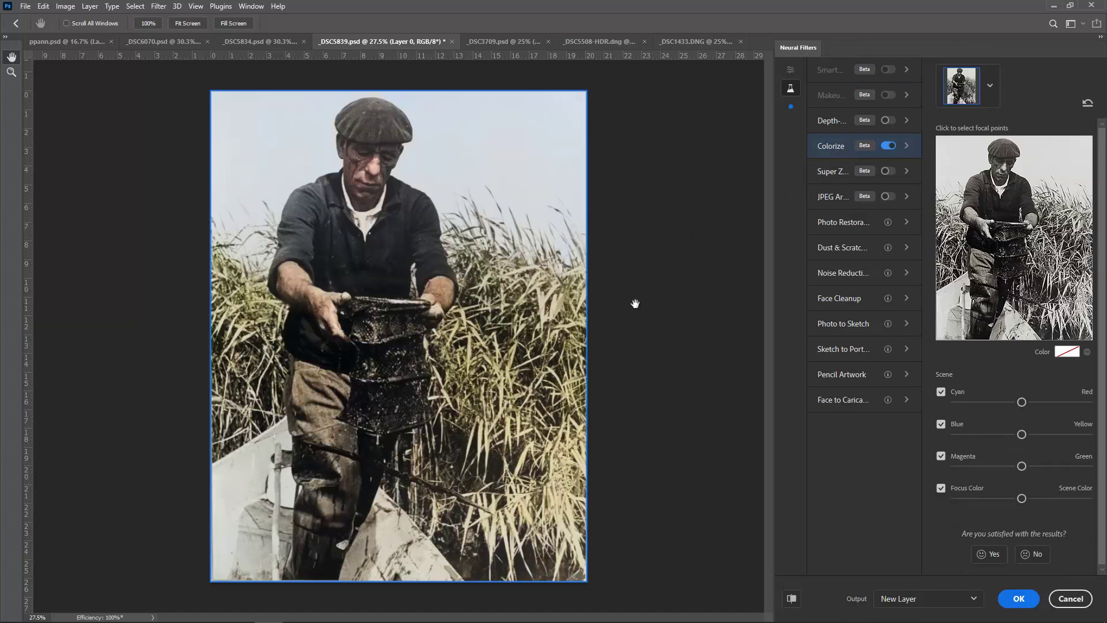
click(1018, 600)
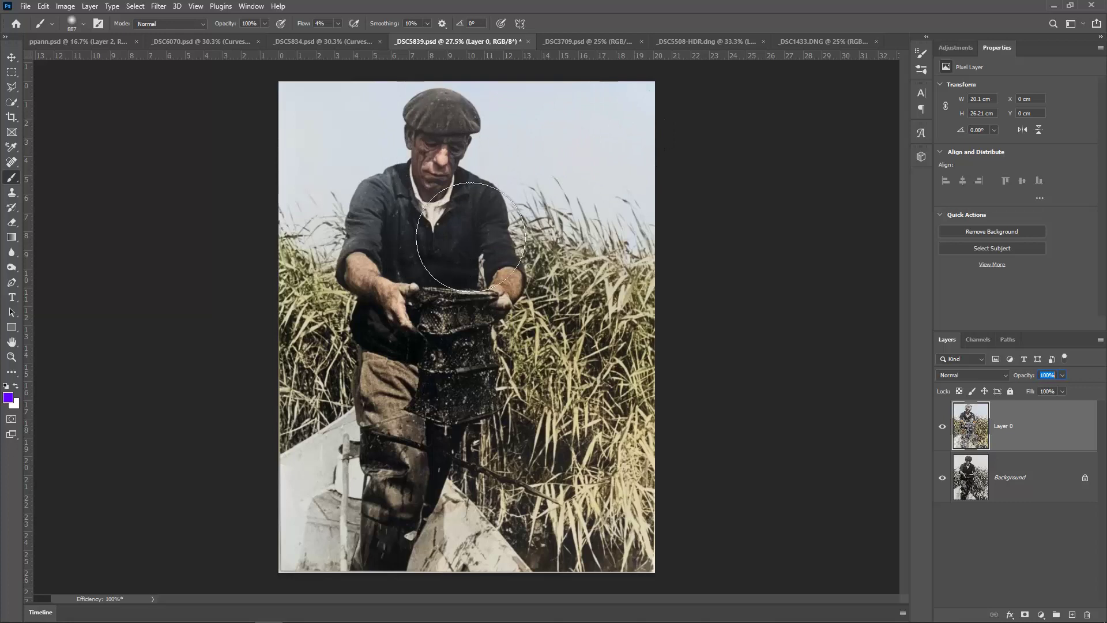
Step: Toggle Layer 0 off and on twice to compare with the original, then switch to _DSC3709
click(943, 427)
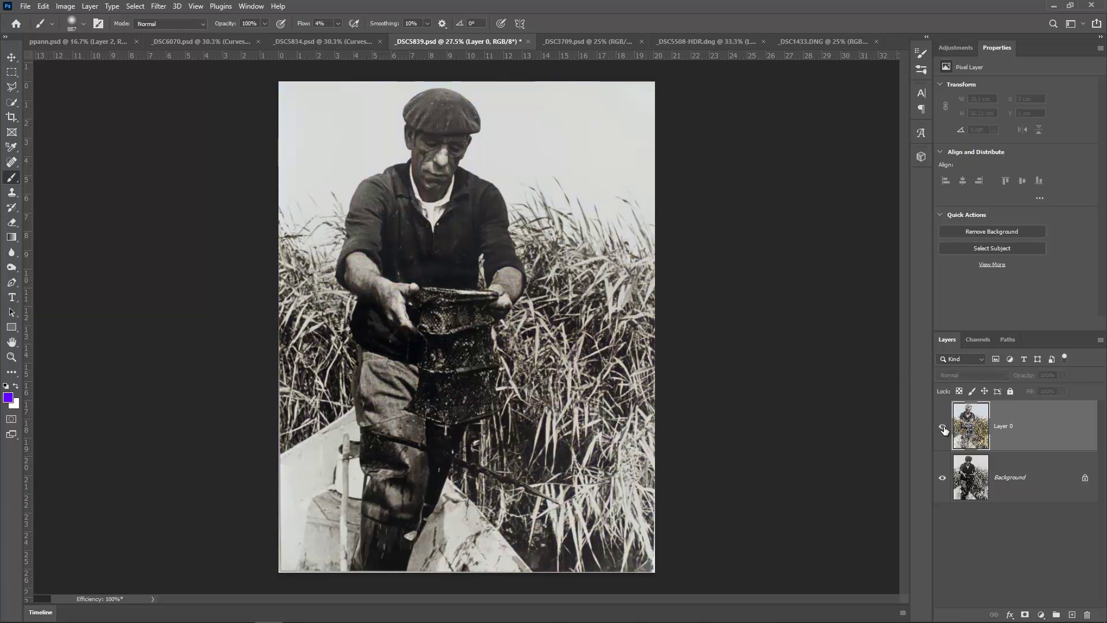
click(943, 427)
click(943, 427)
click(943, 427)
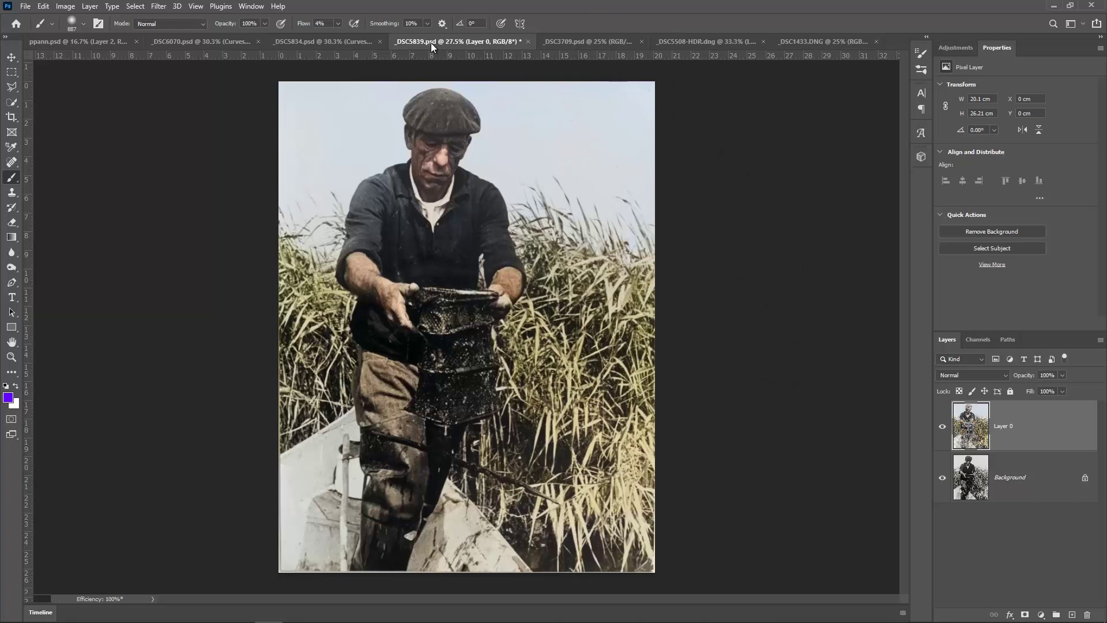
click(569, 43)
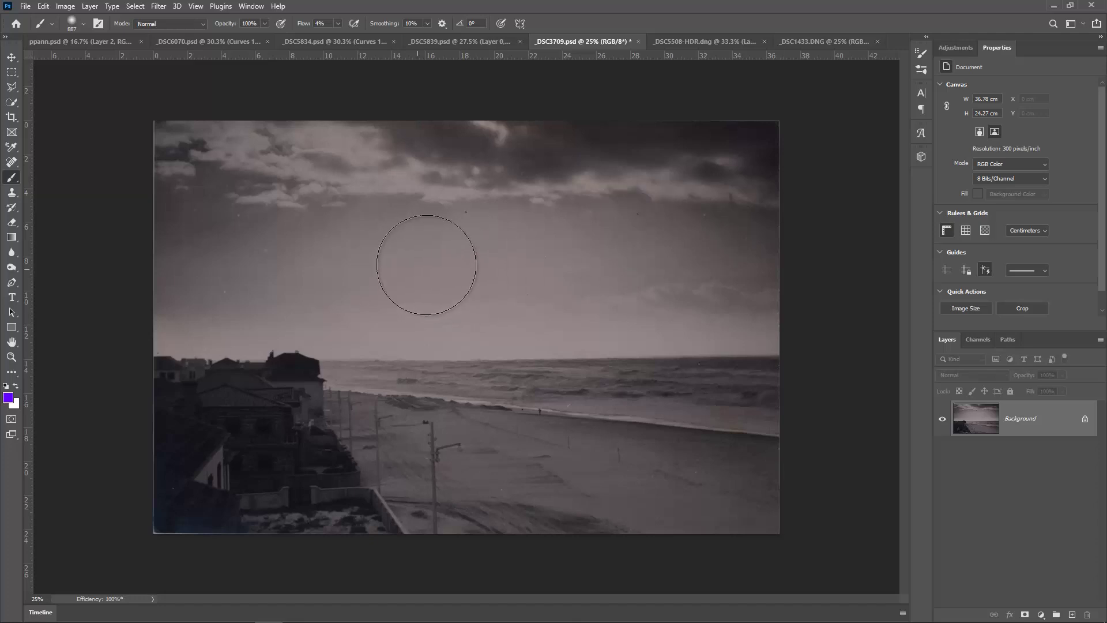
Step: Run the beta Colorize neural filter on _DSC3709, outputting a new Layer 0
click(158, 6)
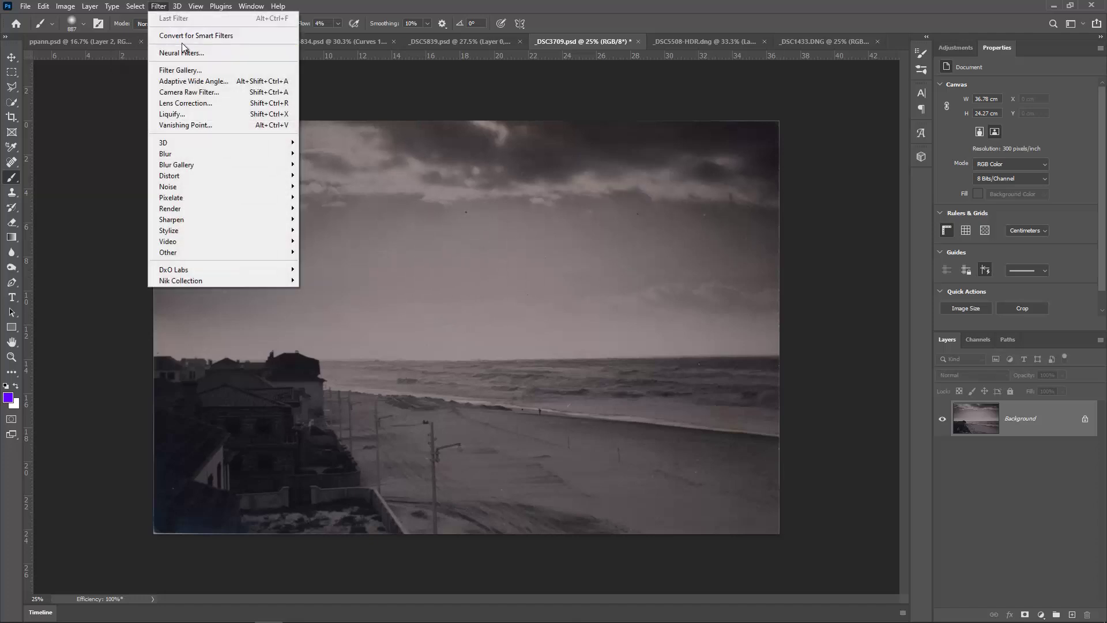
click(195, 53)
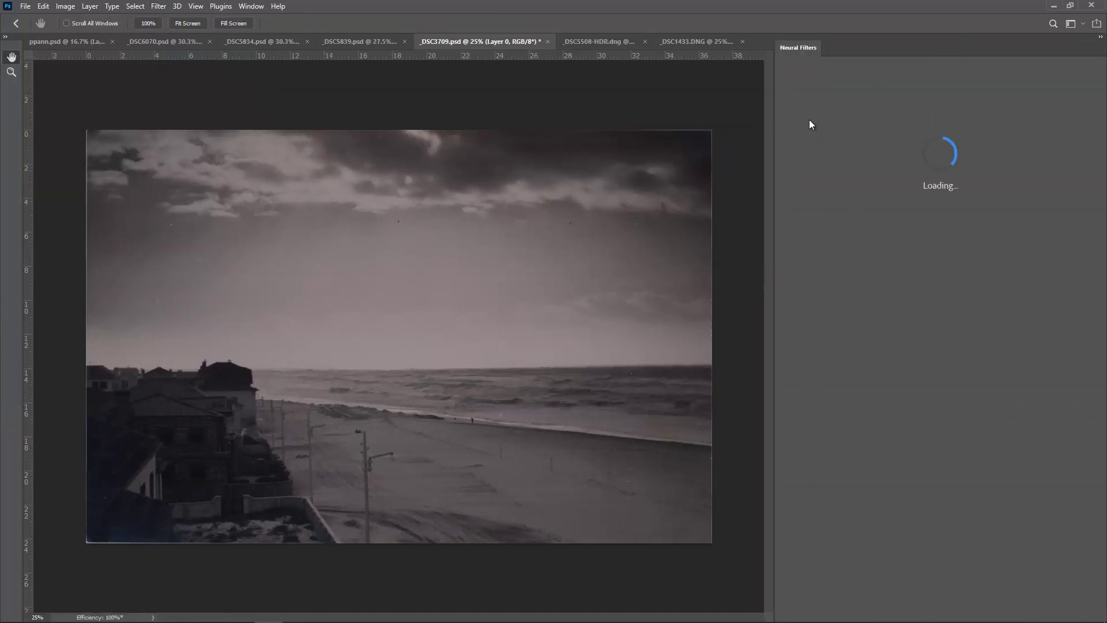
click(791, 88)
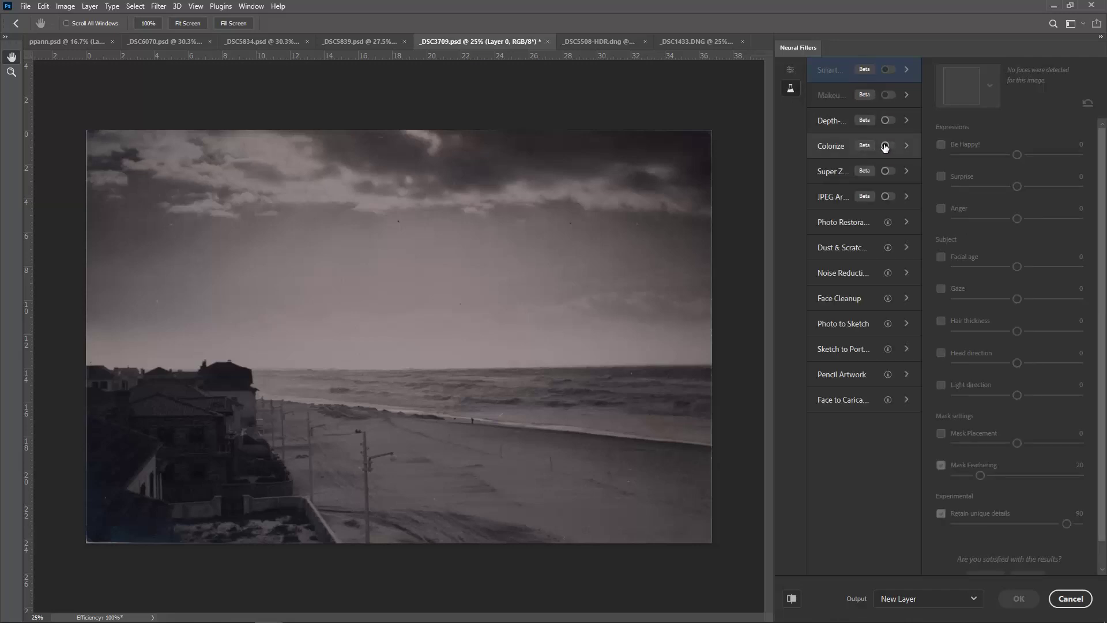
click(886, 146)
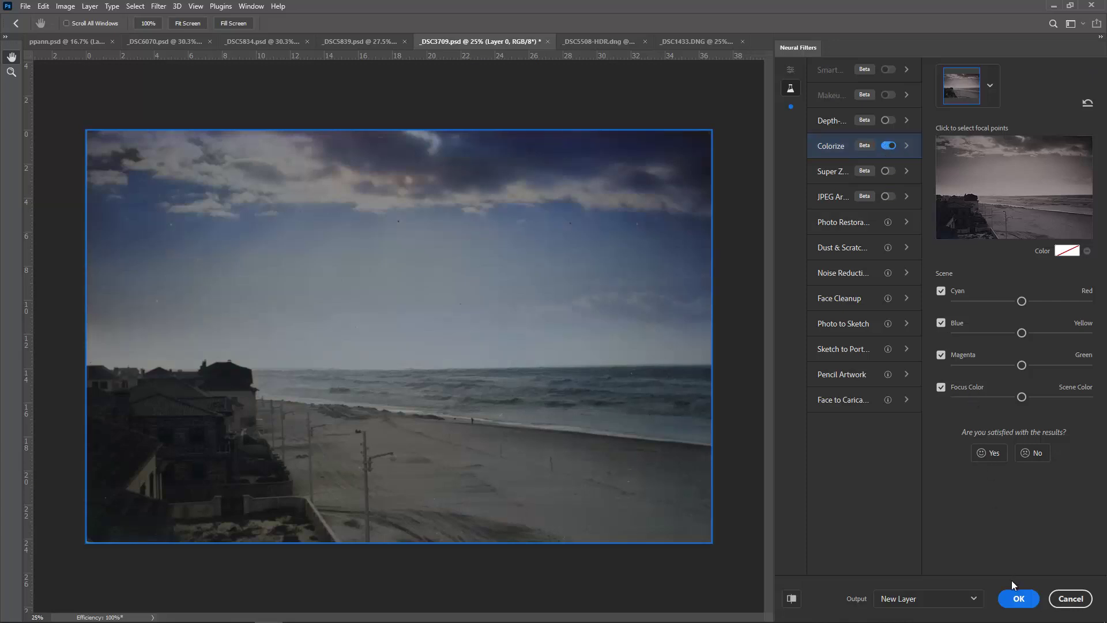
click(1017, 600)
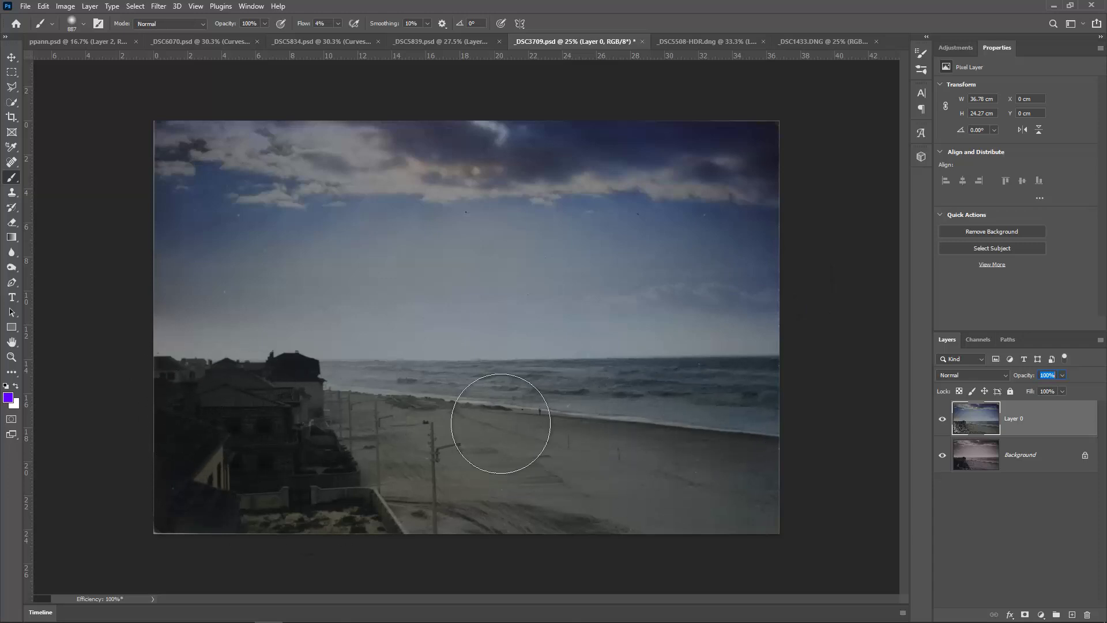
Step: Add a mask to Layer 0 and paint out the sky with a 1% flow, ~1175 px brush
click(942, 419)
click(943, 419)
click(1024, 614)
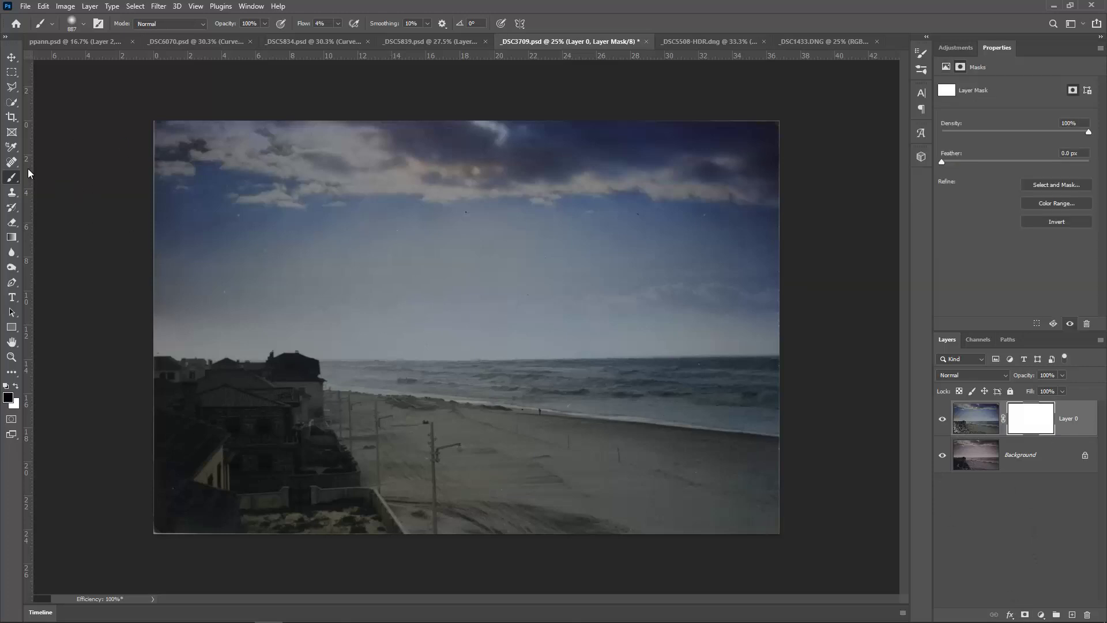
drag(303, 25, 300, 26)
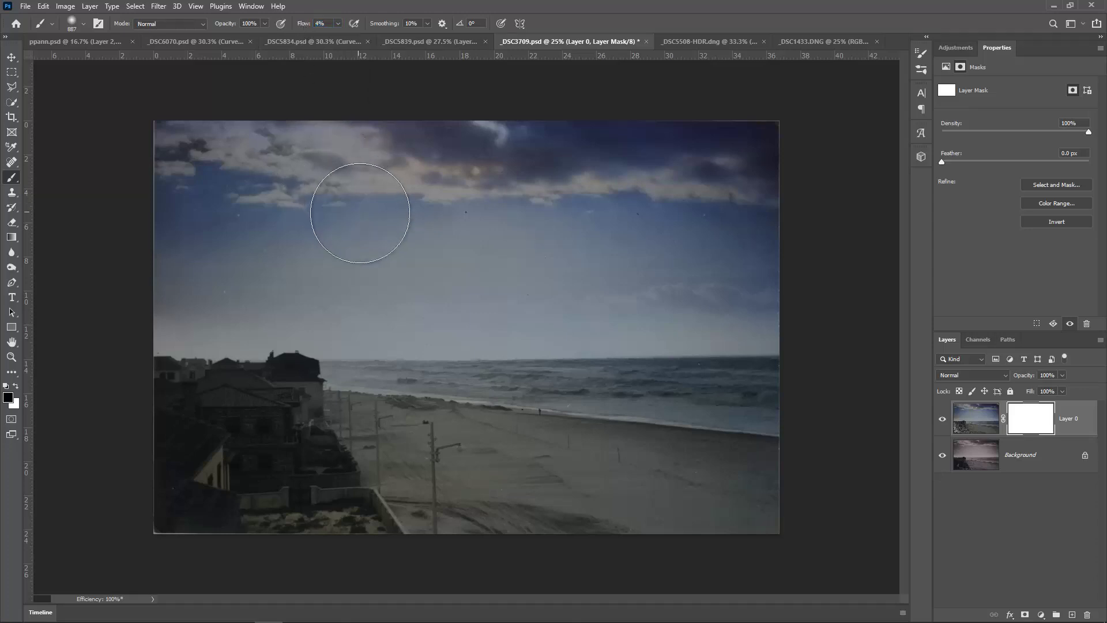
alt+right_click(363, 218)
drag(366, 218, 378, 215)
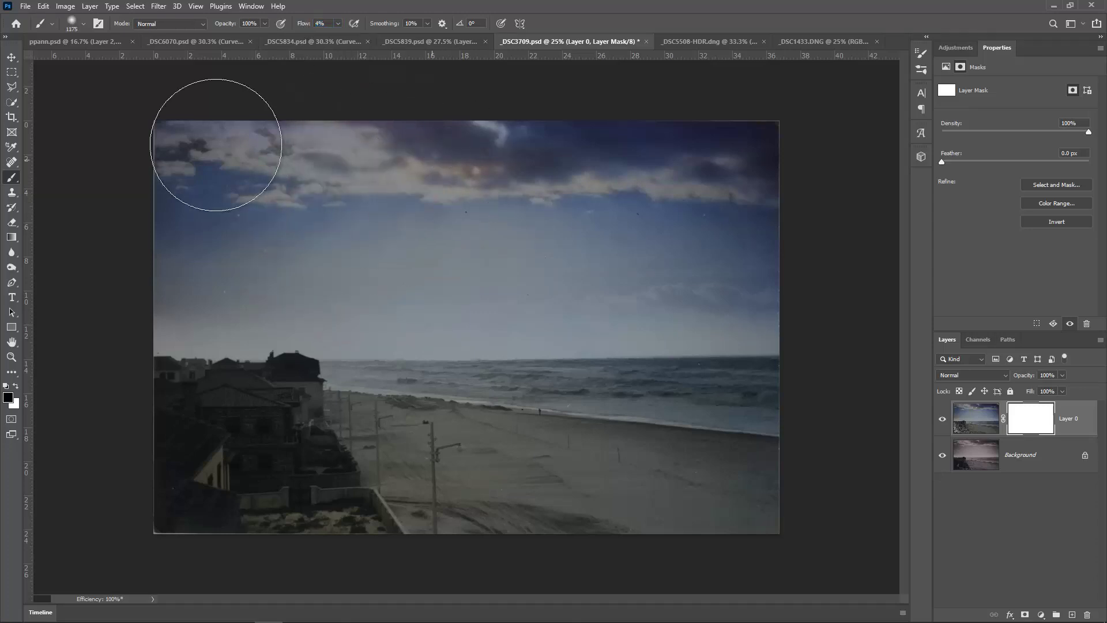
mouse_move(275, 186)
mouse_down()
mouse_move(646, 182)
mouse_move(757, 169)
mouse_move(788, 229)
mouse_move(587, 215)
mouse_move(714, 226)
mouse_move(733, 171)
mouse_move(250, 153)
mouse_move(240, 252)
mouse_move(213, 258)
mouse_move(407, 212)
mouse_move(745, 257)
mouse_move(702, 203)
mouse_move(272, 163)
mouse_move(197, 144)
mouse_up()
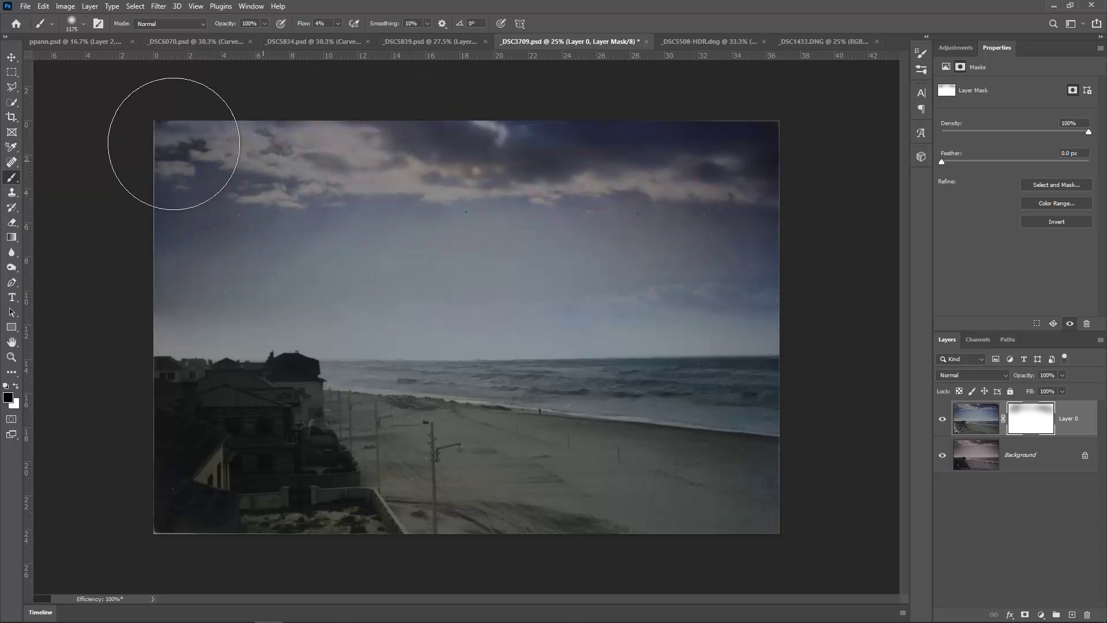
Step: Compare by toggling Layer 0 and its mask, then switch to _DSC5508-HDR.dng
click(942, 419)
click(943, 419)
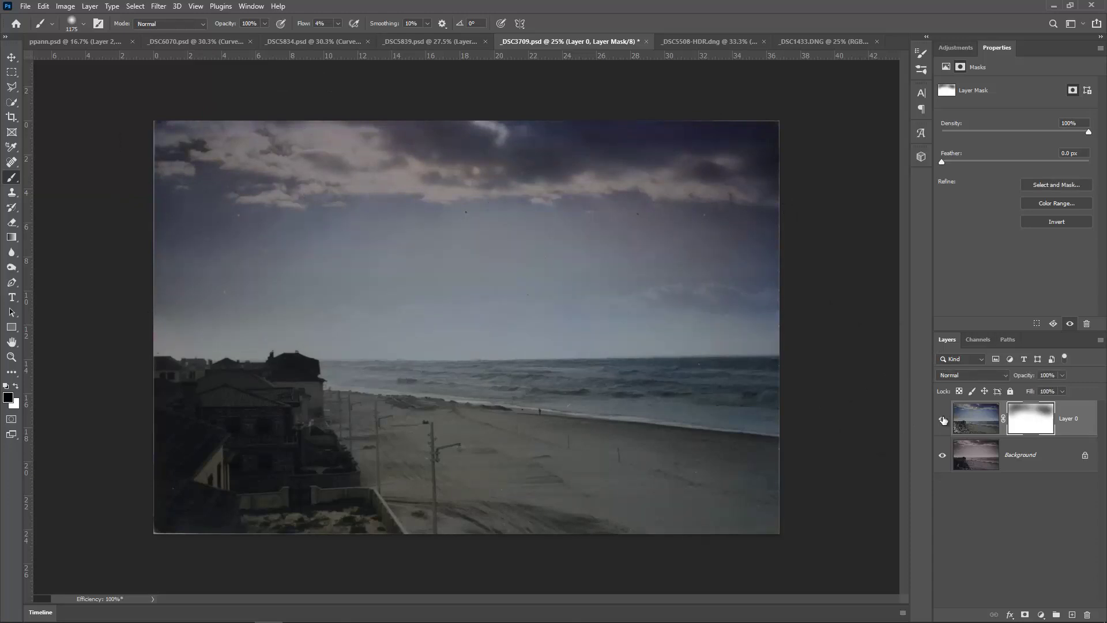
shift+click(1025, 422)
shift+click(1025, 421)
shift+click(1025, 422)
shift+click(1025, 421)
click(697, 43)
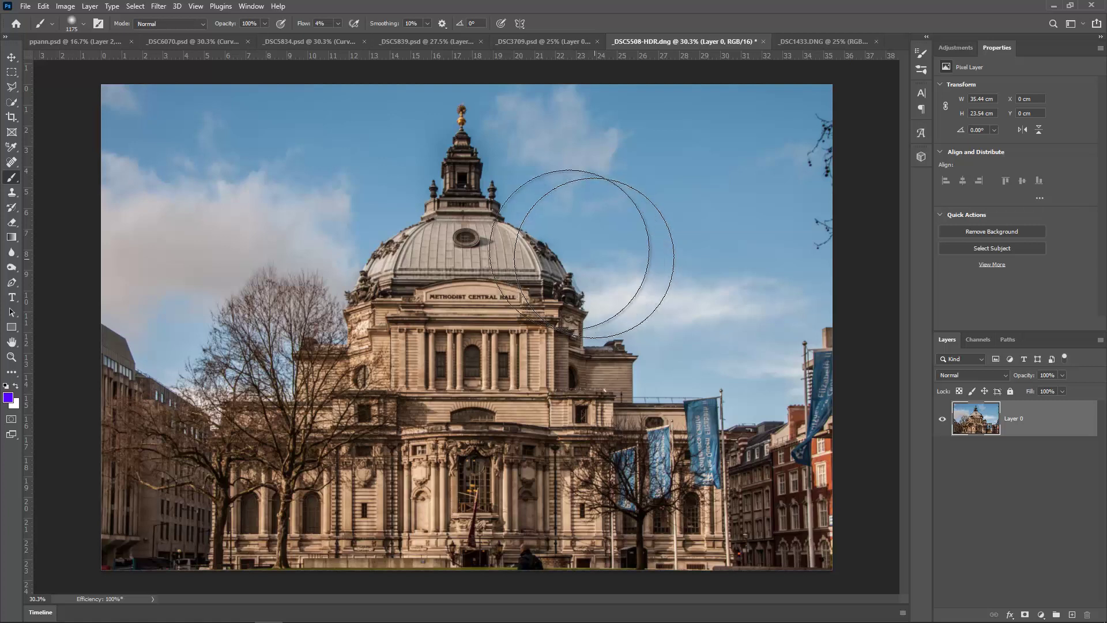
Step: Apply the beta Colorize neural filter to _DSC5508-HDR.dng, creating Layer 1 above Layer 0
click(159, 6)
click(191, 52)
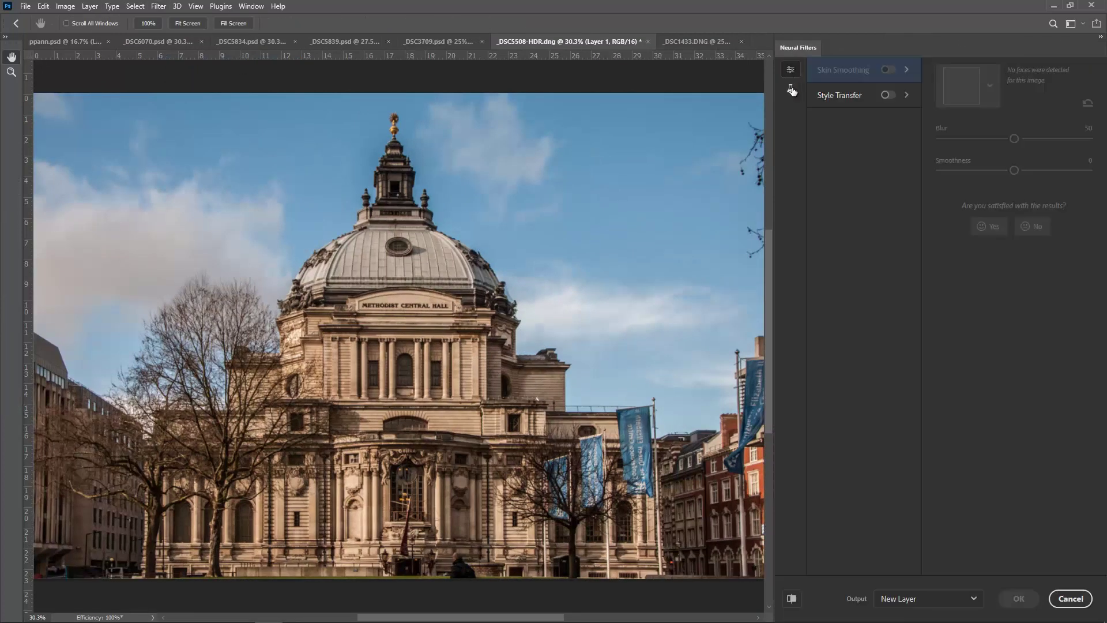
click(791, 90)
click(887, 146)
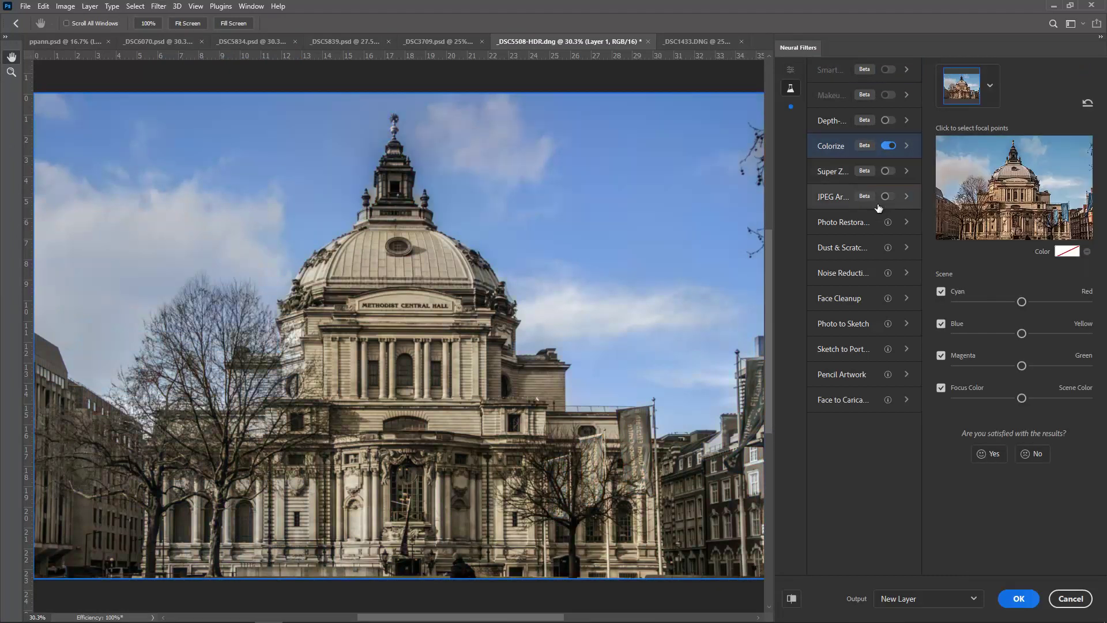
click(1019, 599)
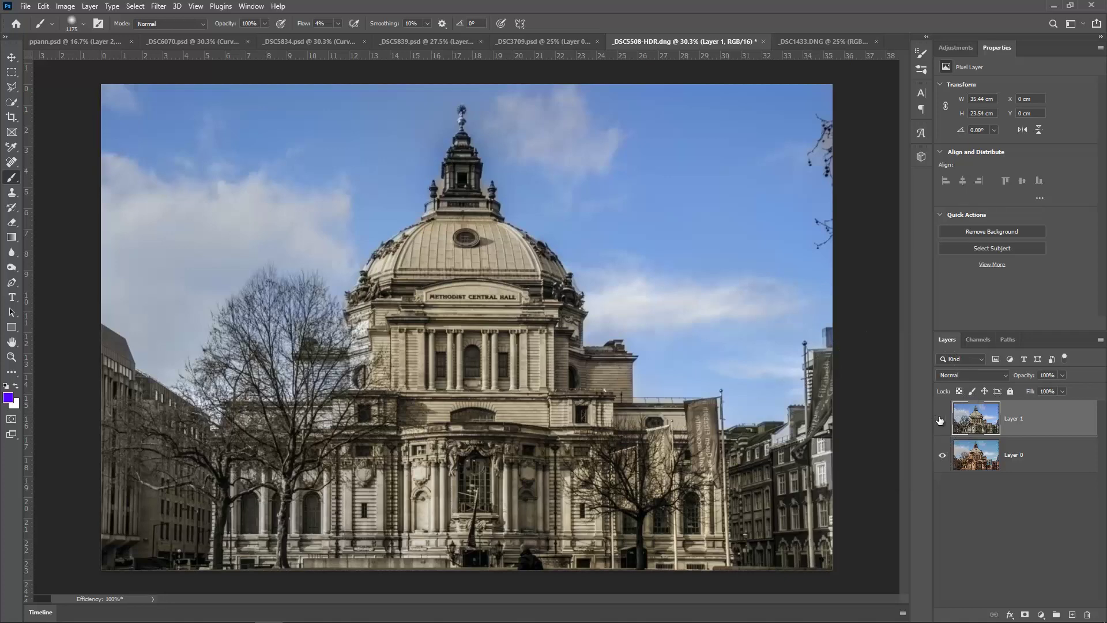
Step: Flip Layer 1's visibility repeatedly to compare against the original, then select Layer 0
click(940, 420)
click(940, 420)
click(940, 420)
click(940, 420)
click(941, 420)
click(942, 421)
click(942, 421)
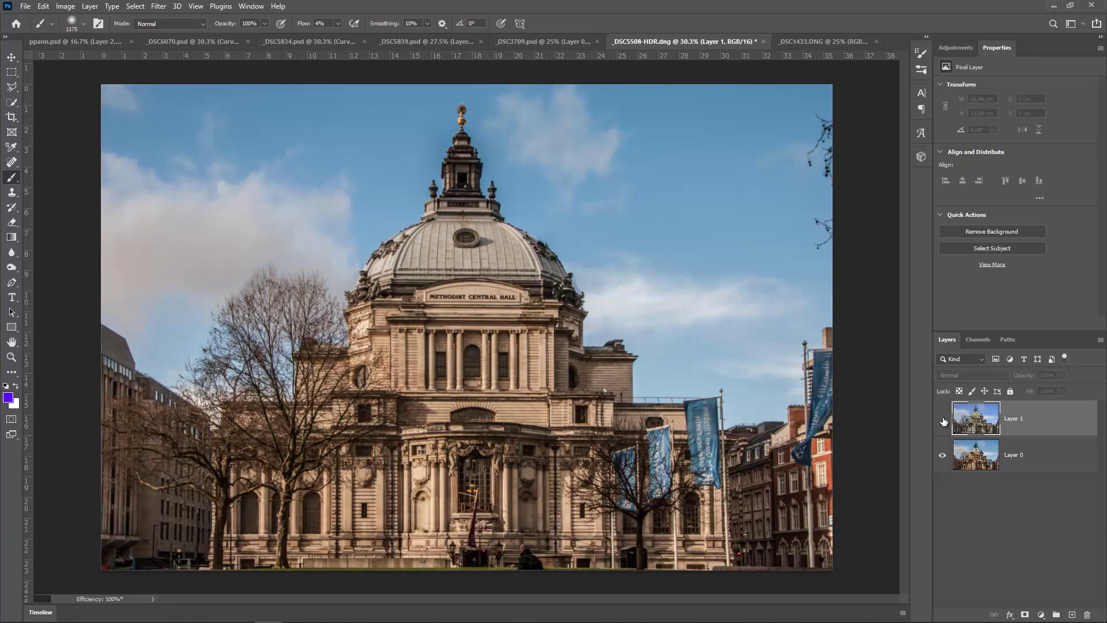
click(943, 420)
click(943, 421)
click(943, 421)
click(943, 420)
click(975, 459)
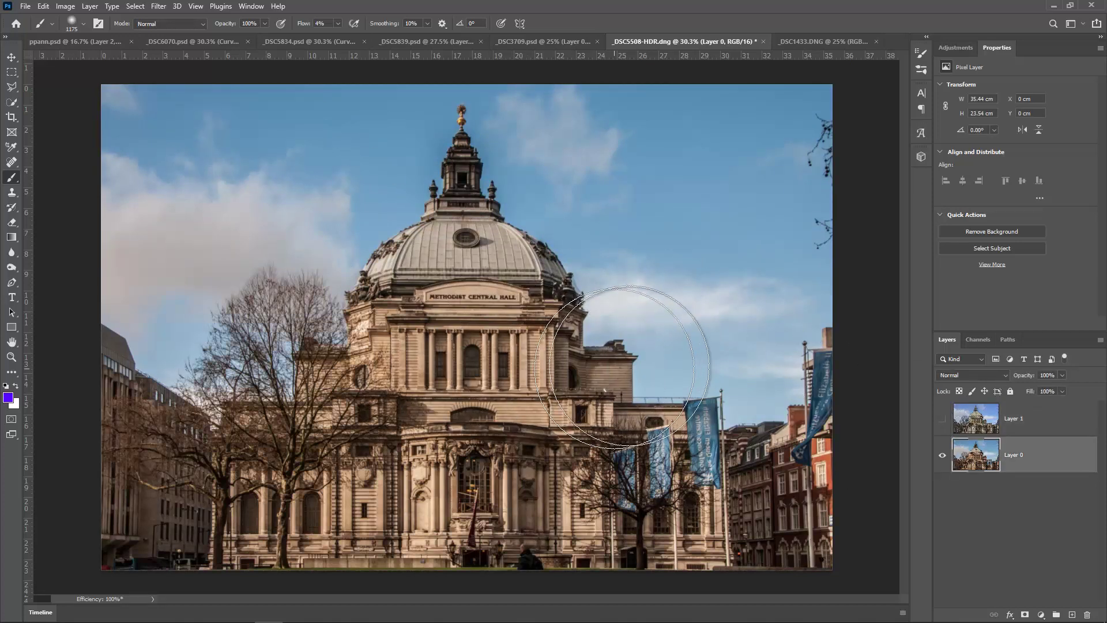
Step: Show and select Layer 1 again, zooming in to compare it closely with the original
click(943, 423)
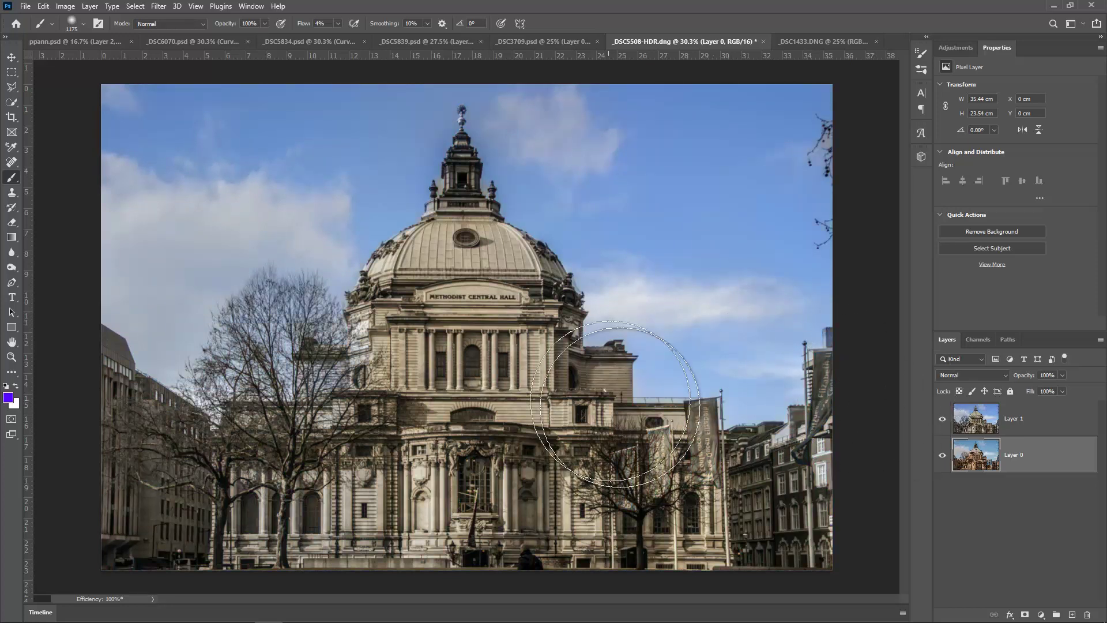
click(974, 426)
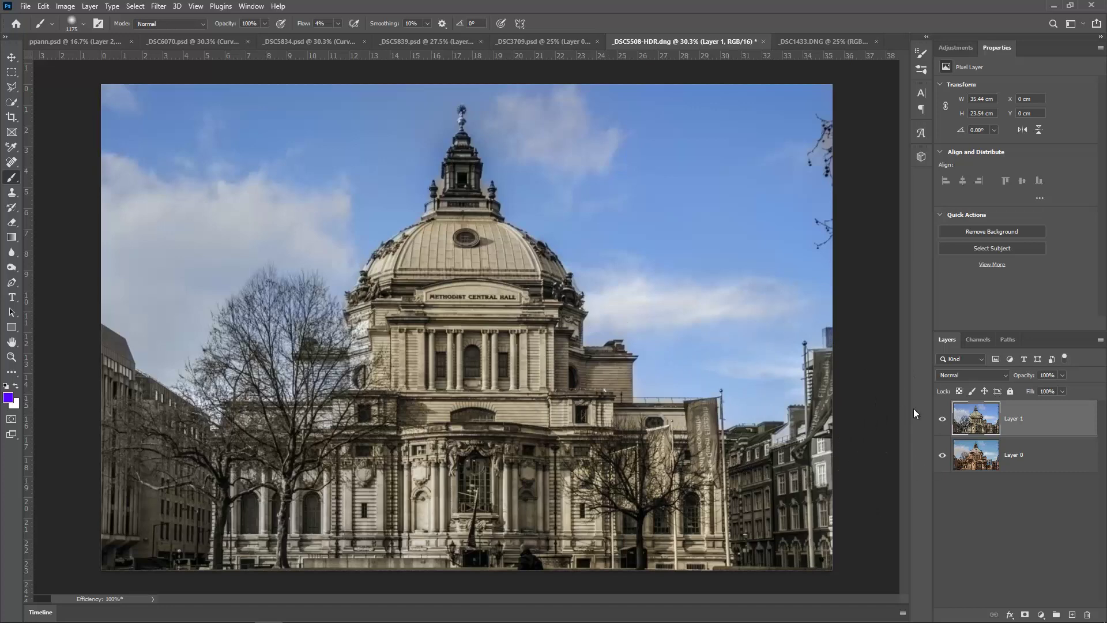
click(943, 420)
click(943, 420)
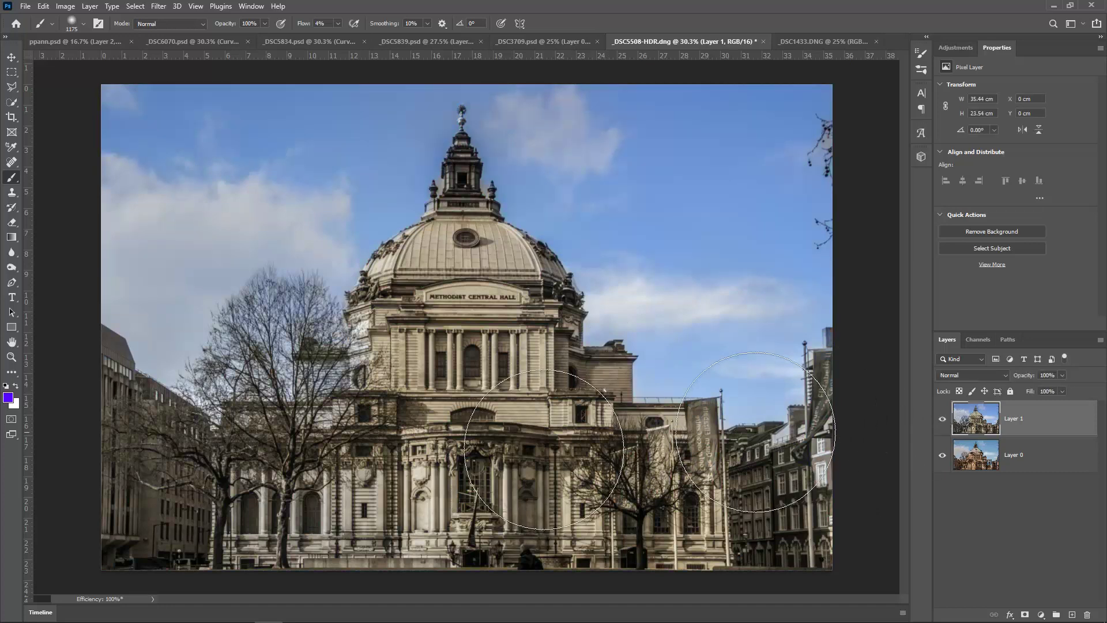
scroll(436, 474, up, 2)
scroll(432, 476, up, 2)
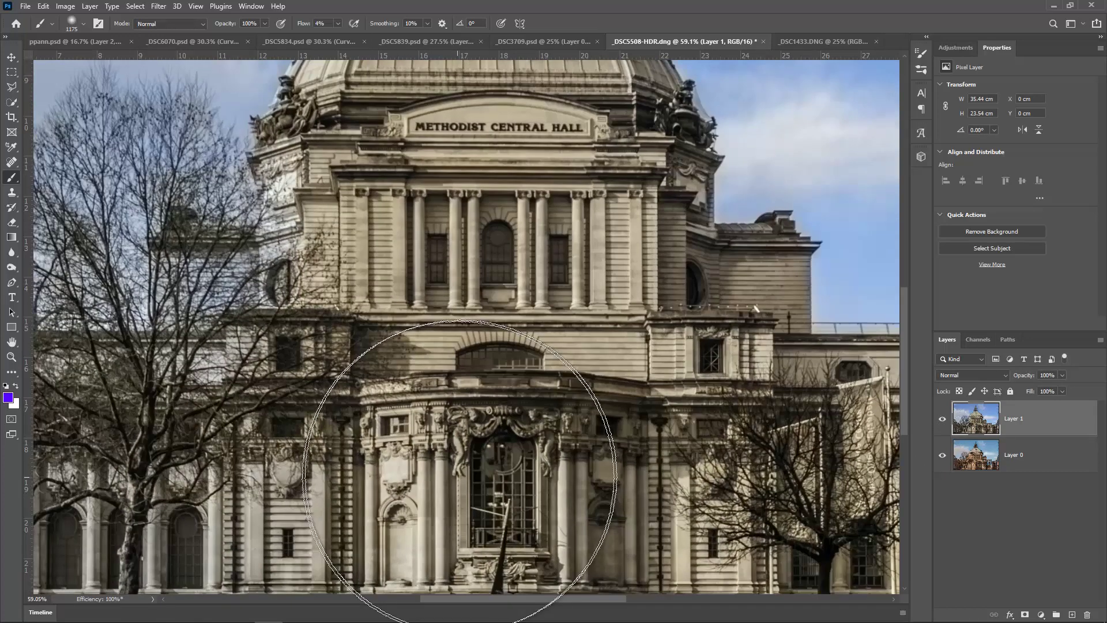
click(944, 423)
click(943, 423)
scroll(702, 417, down, 5)
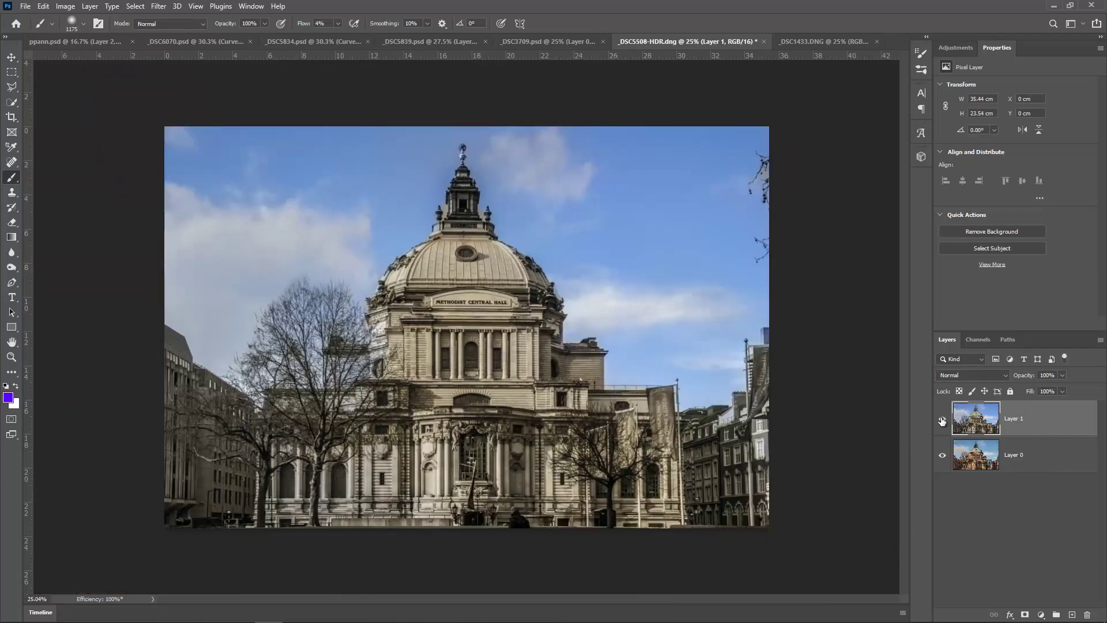
Step: Compare once more, leave Layer 1 hidden, and switch to _DSC1433.DNG
click(942, 422)
click(943, 422)
click(942, 422)
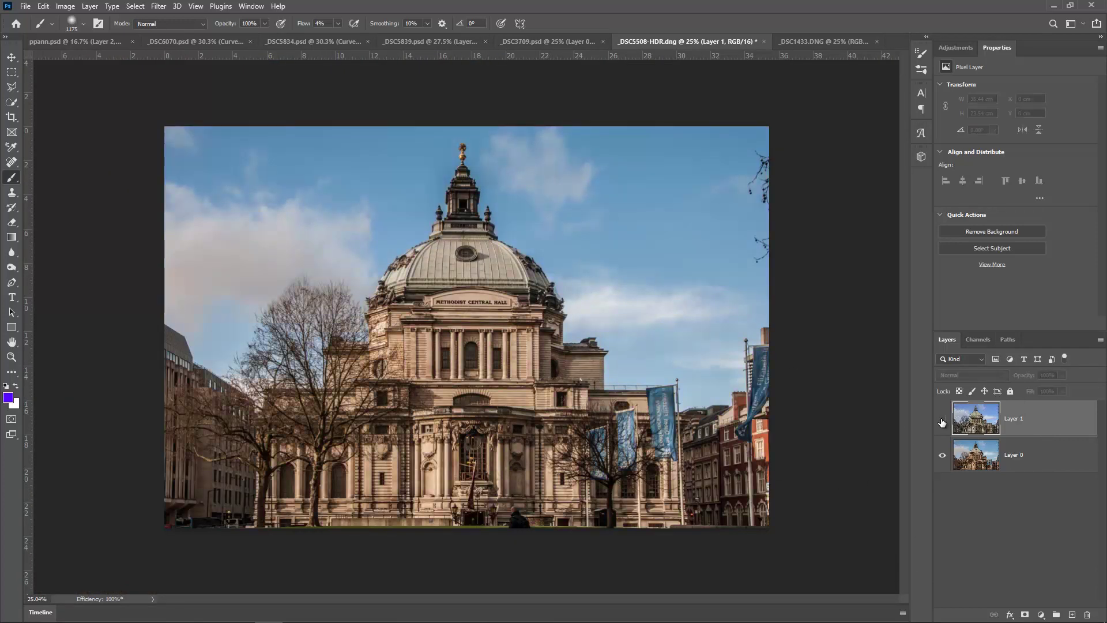
click(943, 422)
click(942, 422)
click(816, 41)
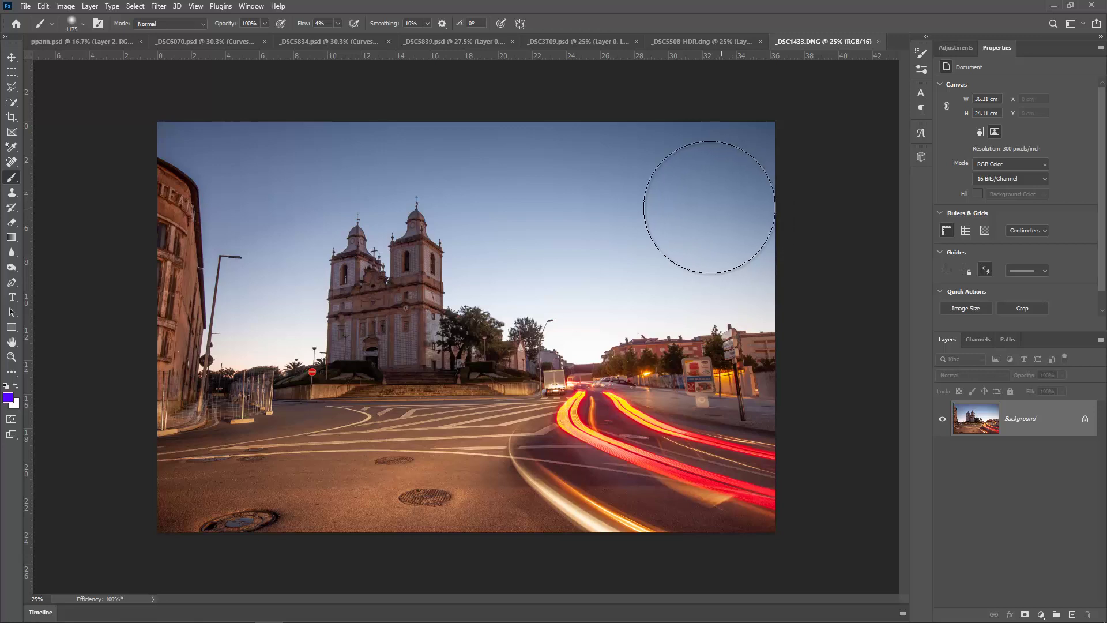
Step: Run the beta Colorize neural filter on _DSC1433.DNG, outputting a new Layer 0
click(159, 5)
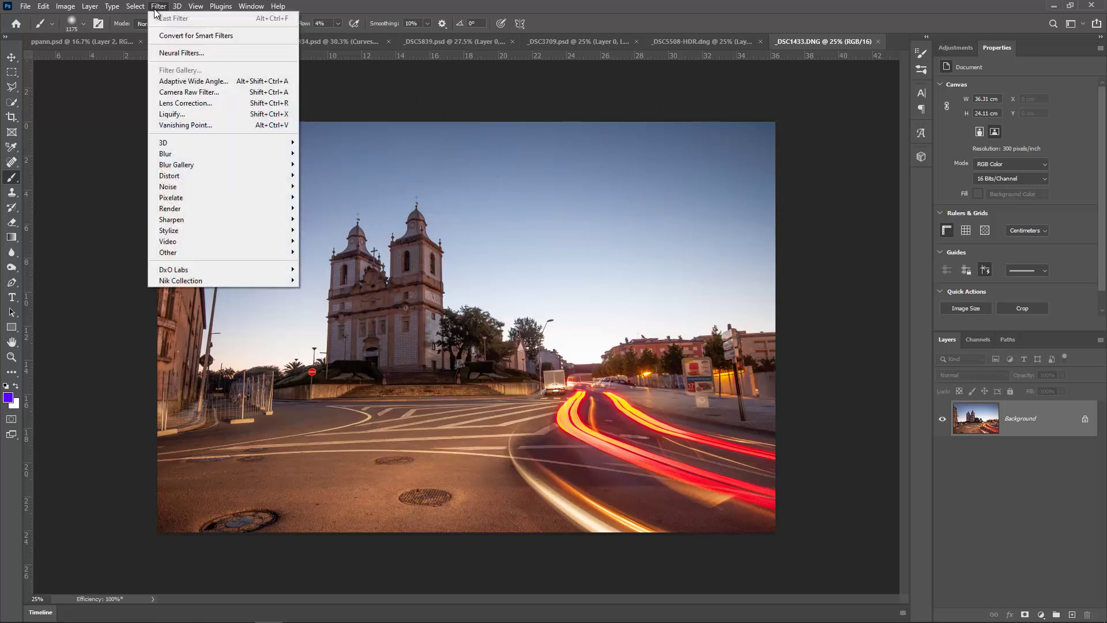
click(167, 54)
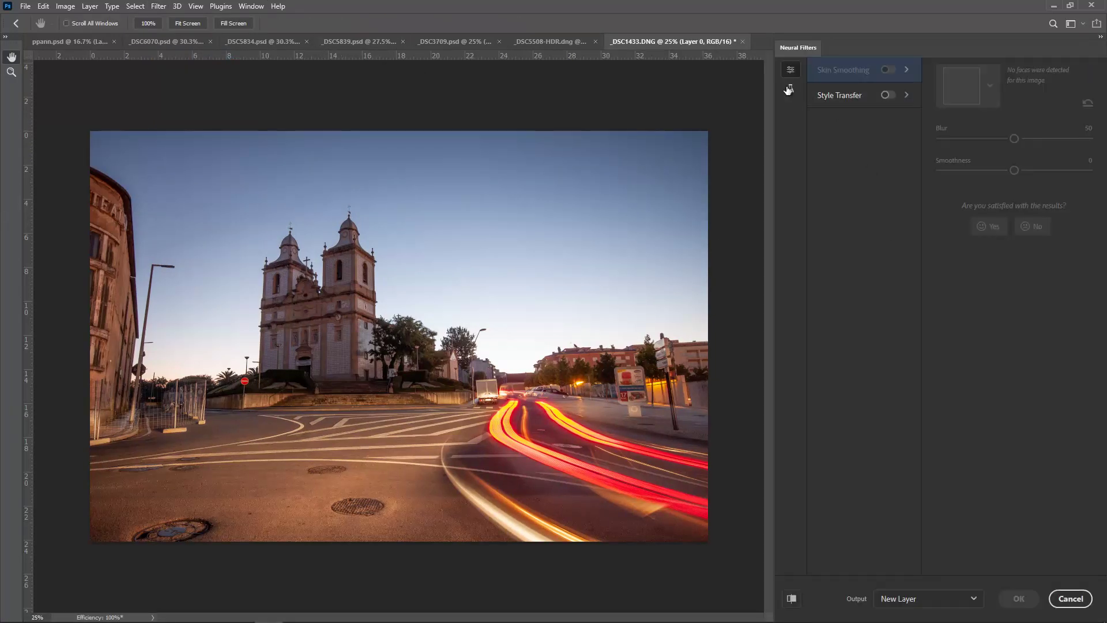
click(791, 87)
click(887, 146)
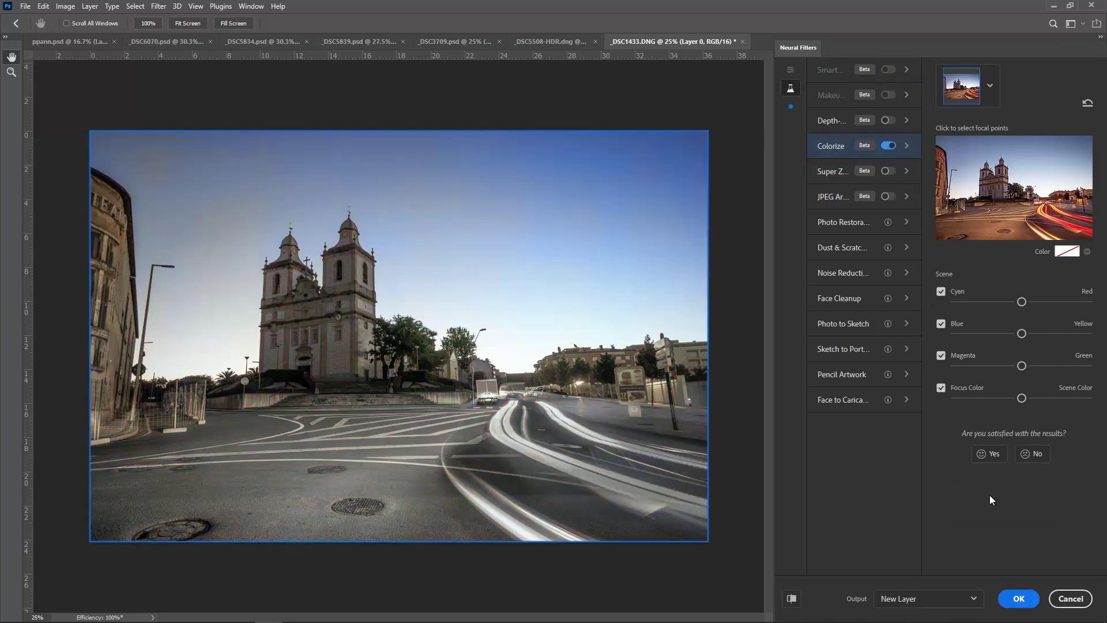
click(1019, 600)
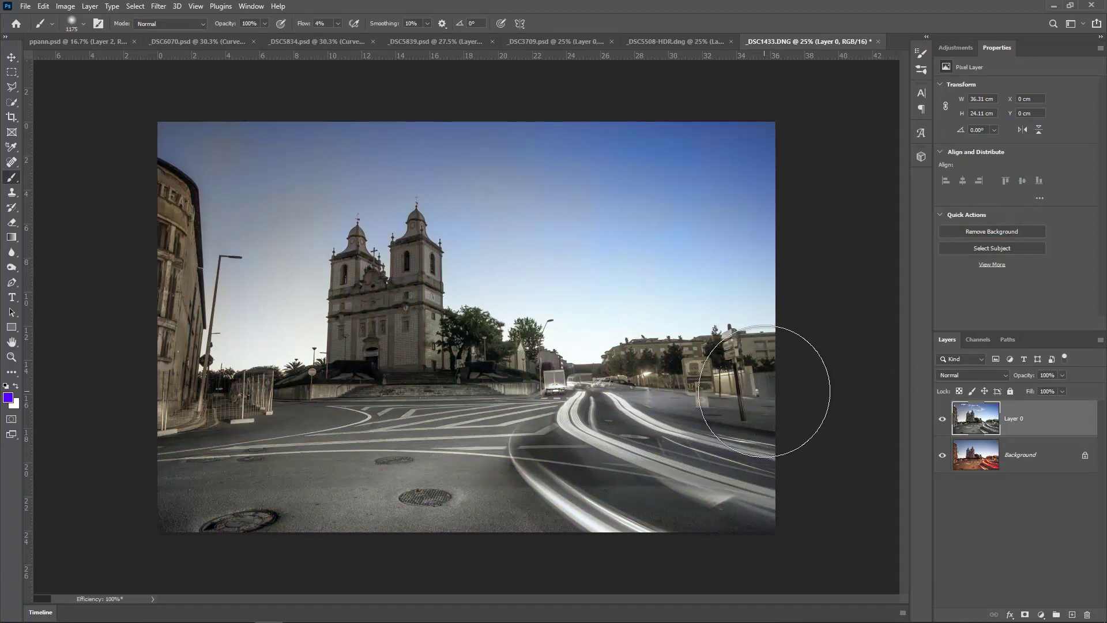
click(943, 420)
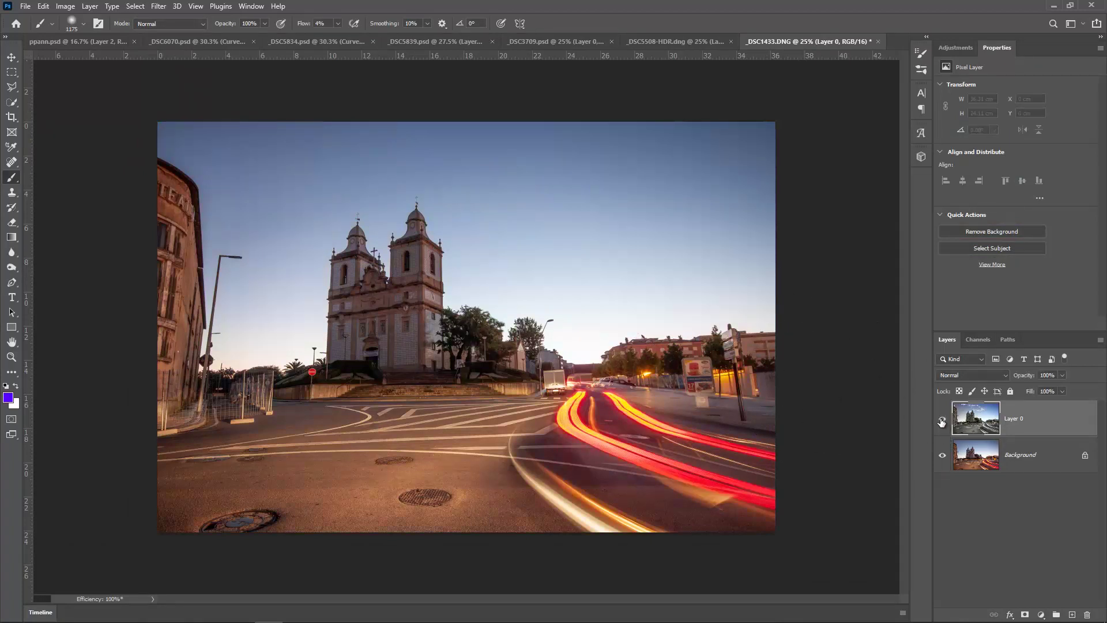
click(942, 420)
click(943, 419)
click(942, 420)
click(942, 421)
click(943, 422)
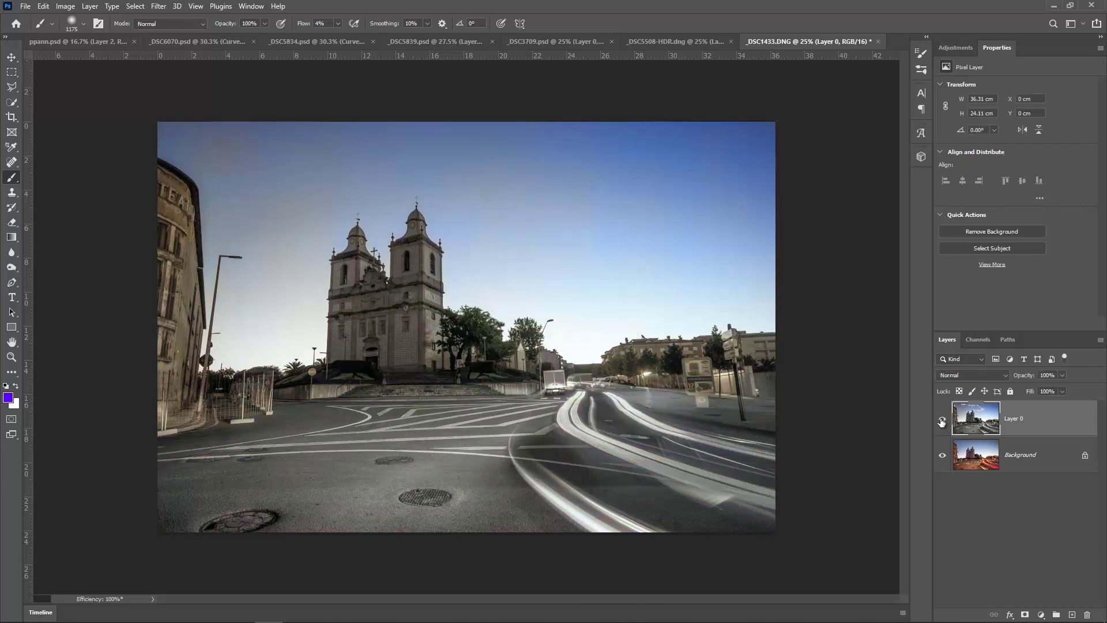
drag(1024, 378, 994, 378)
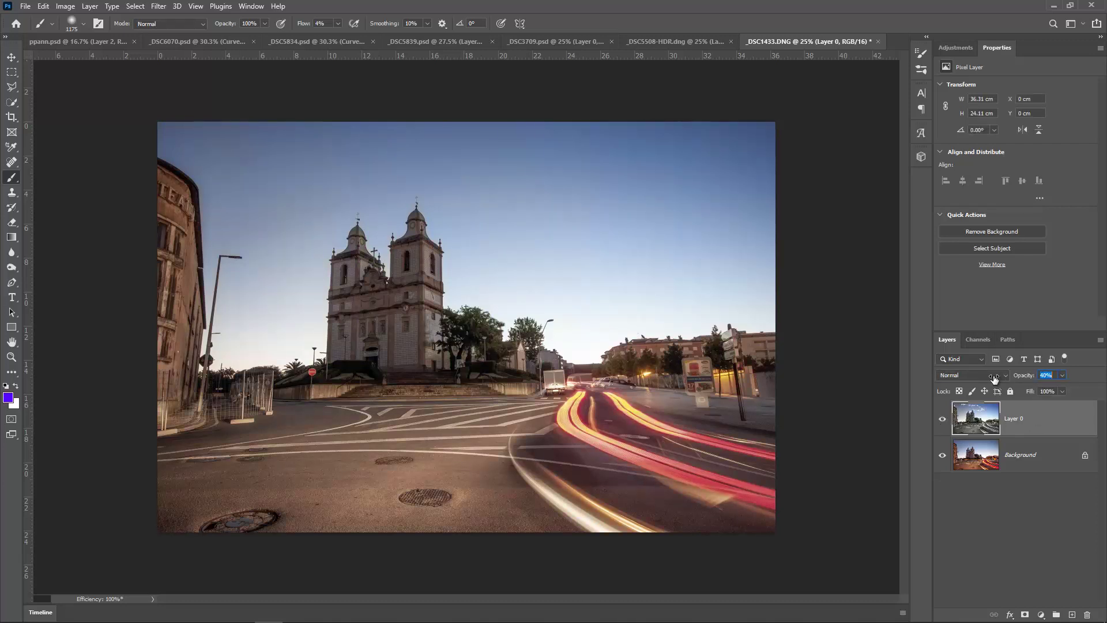
text(27)
key(Return)
click(943, 420)
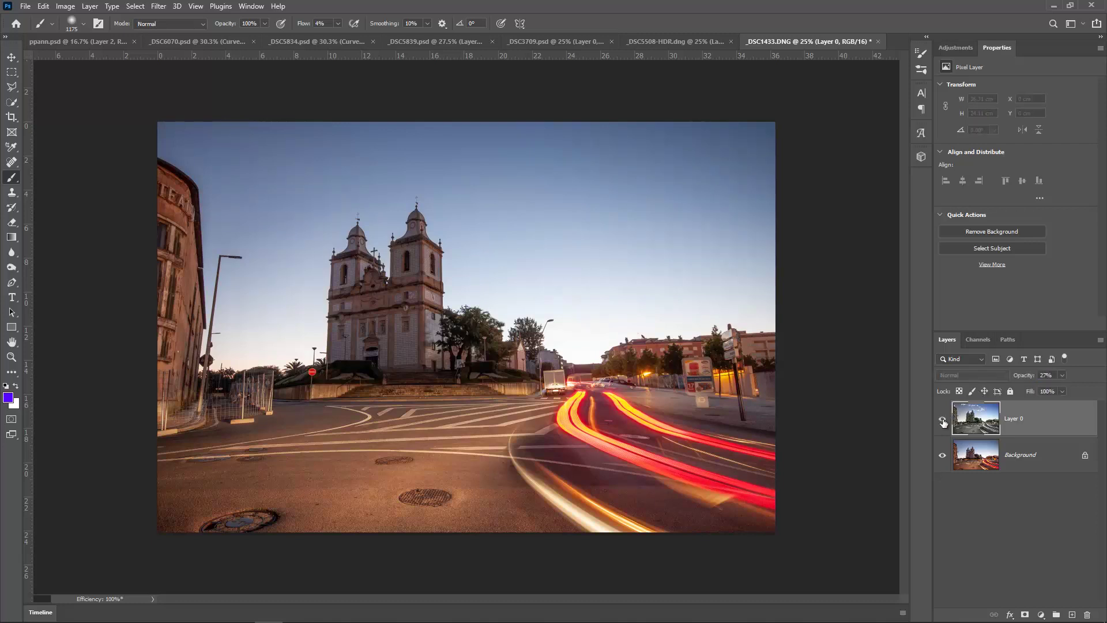
click(943, 420)
drag(1013, 378, 1066, 383)
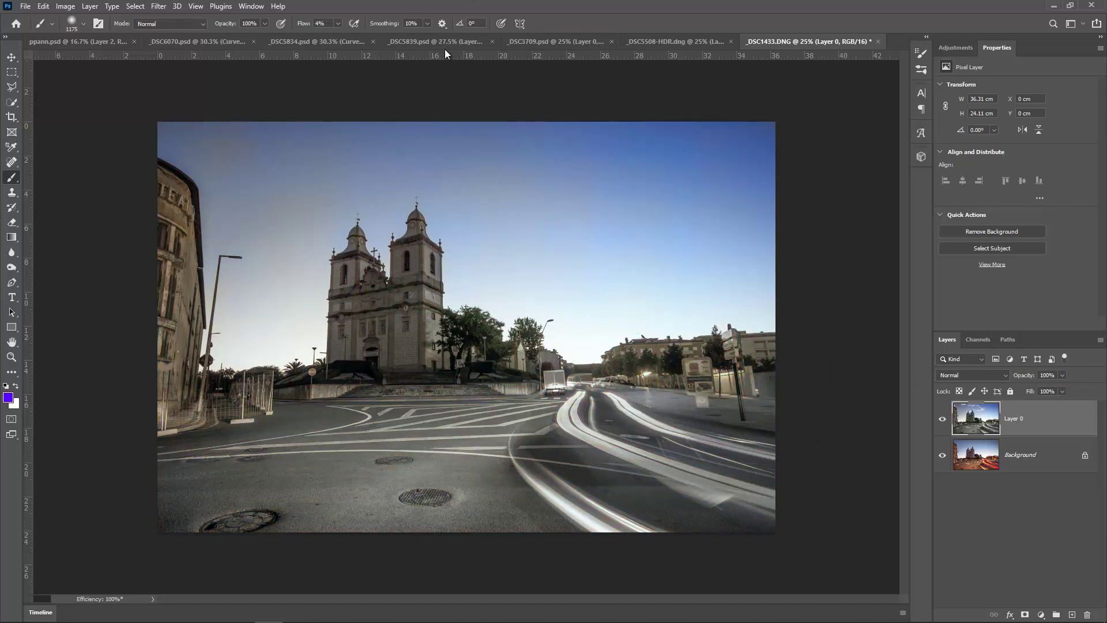
Step: Switch to _DSC5839.psd and toggle Layer 0 off and on three times, ending visible
click(431, 43)
click(943, 426)
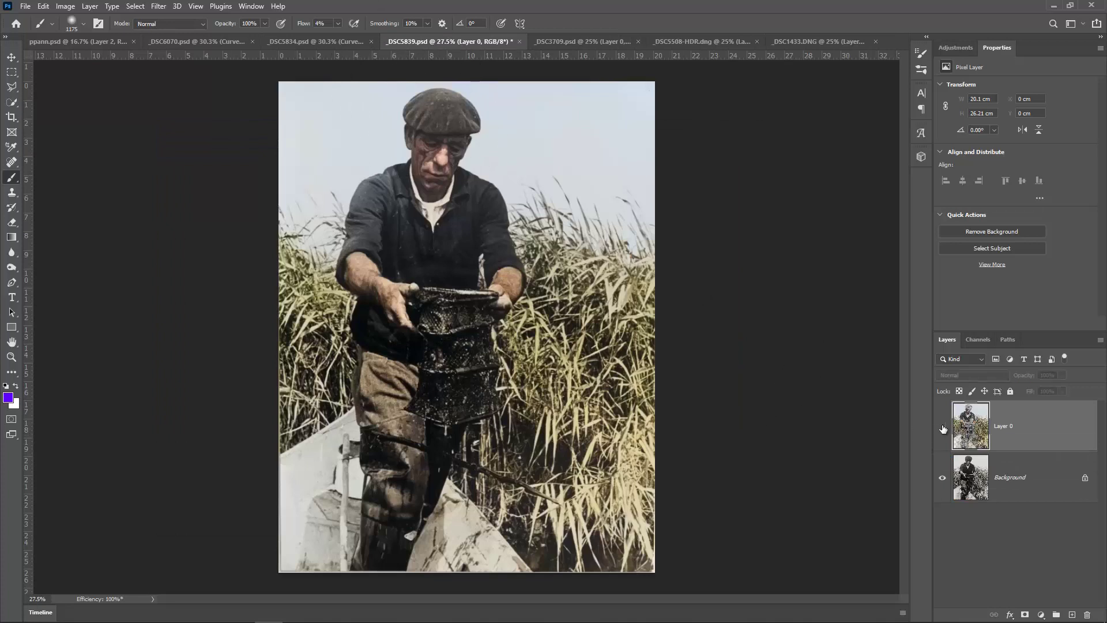
click(943, 428)
click(943, 428)
click(943, 428)
click(943, 428)
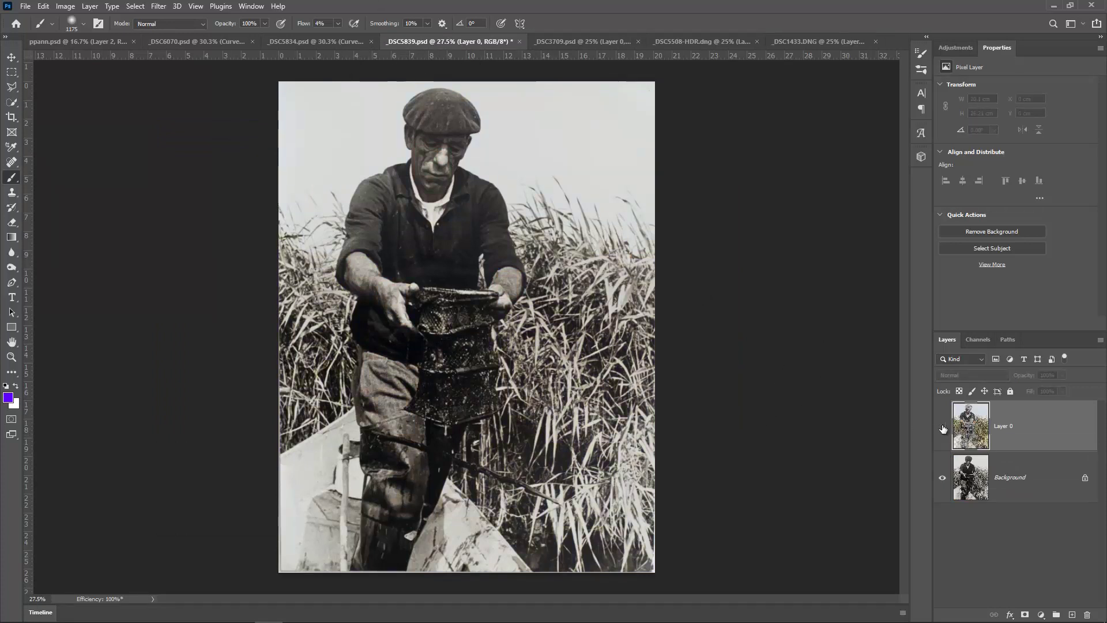
click(943, 428)
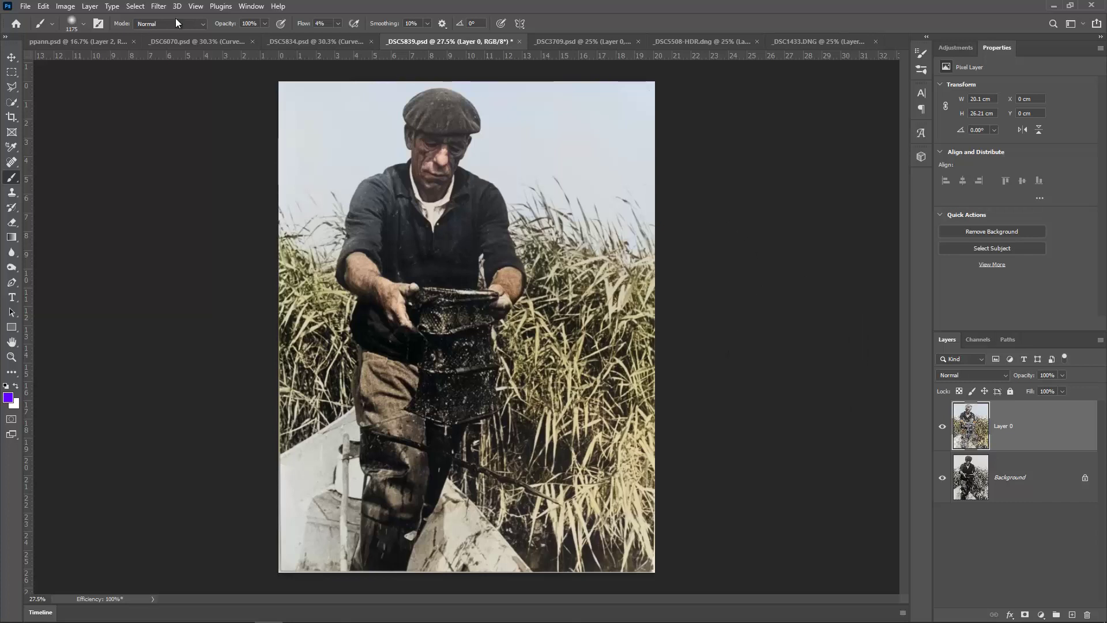
click(159, 6)
click(182, 53)
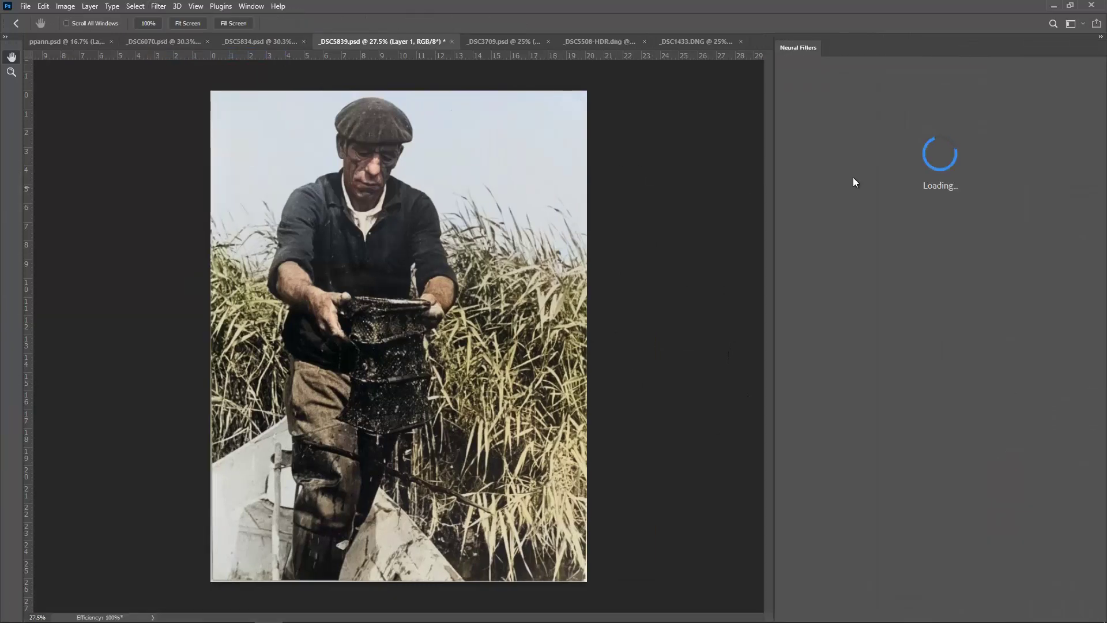
click(790, 88)
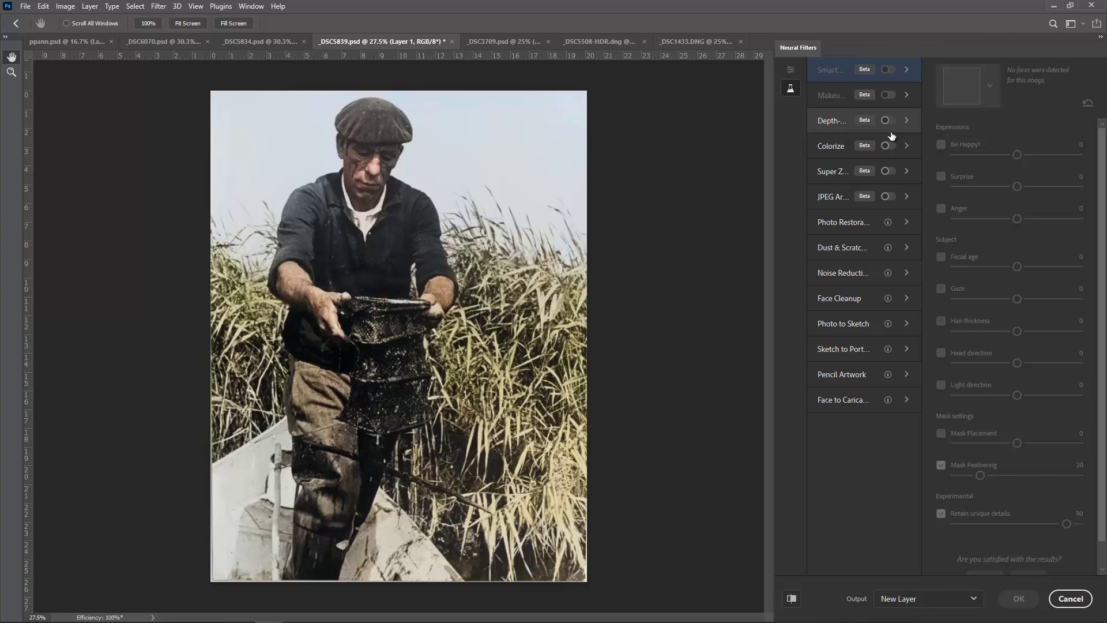
click(1071, 599)
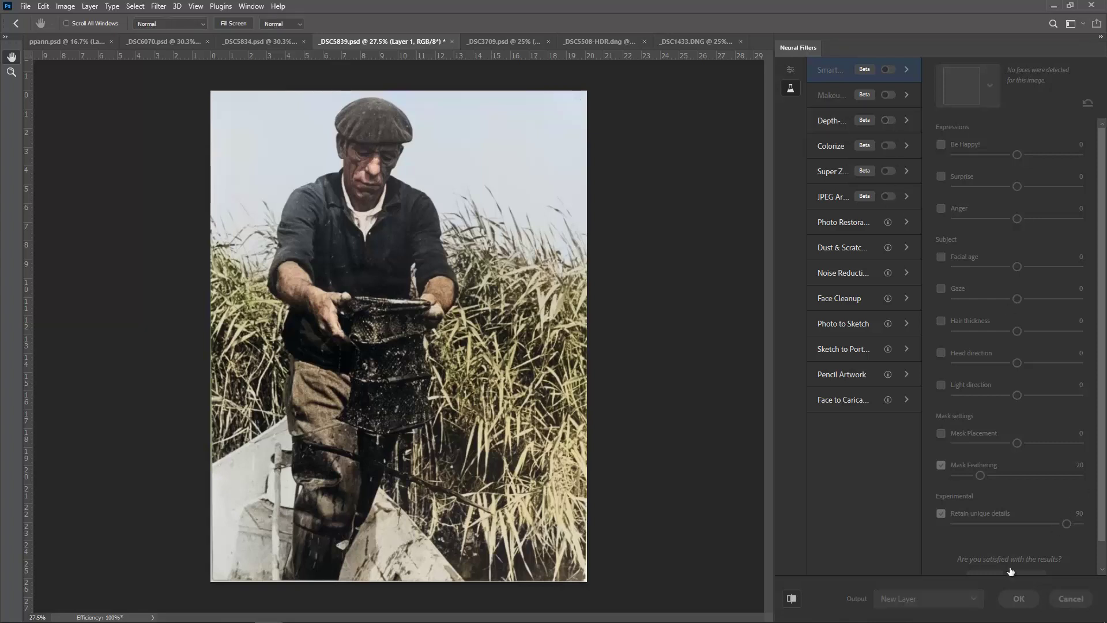